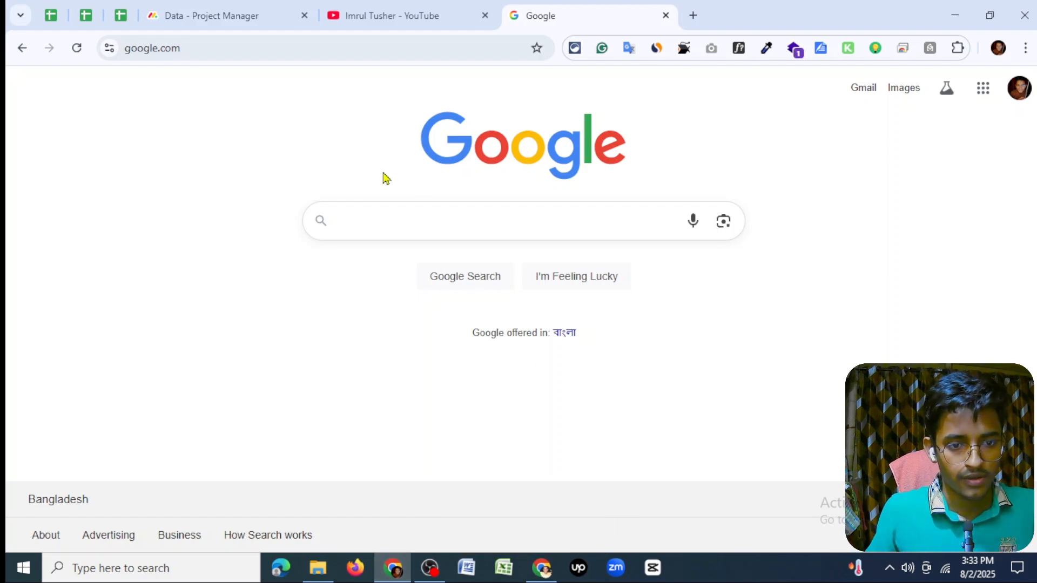
pyautogui.click(305, 48)
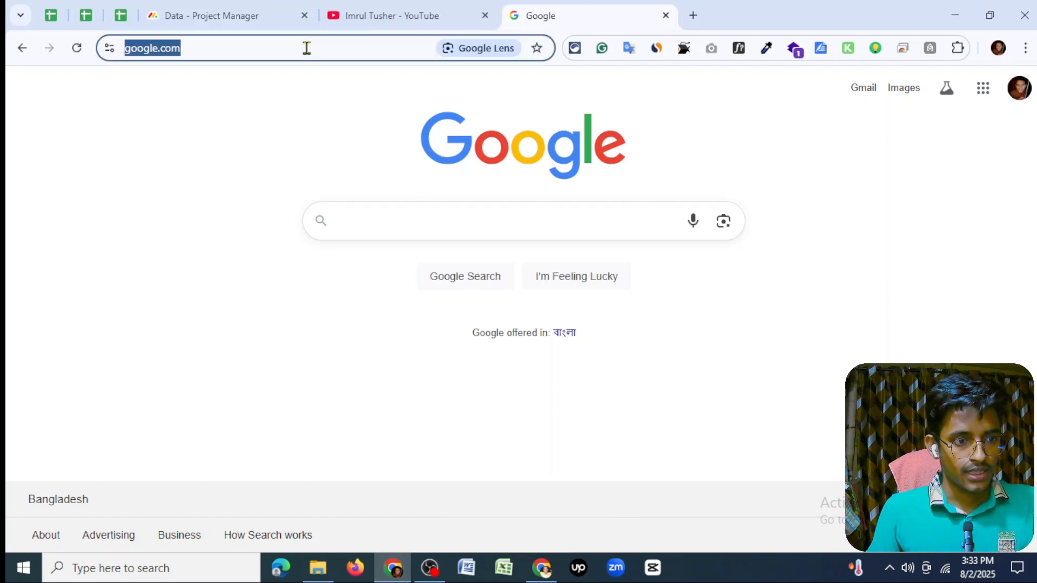
pyautogui.write('https://app.apollo.io/')
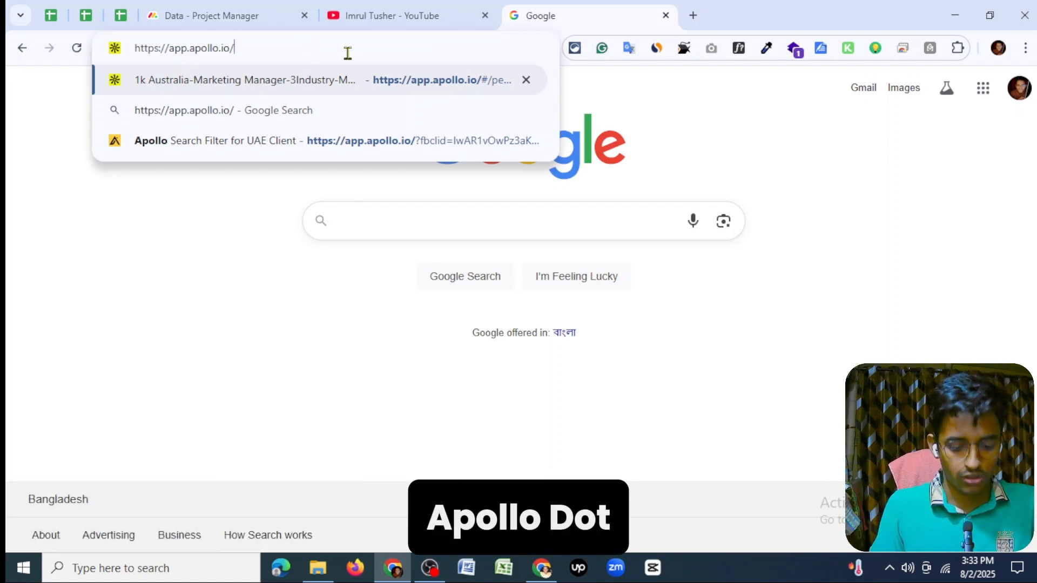
pyautogui.press('Return')
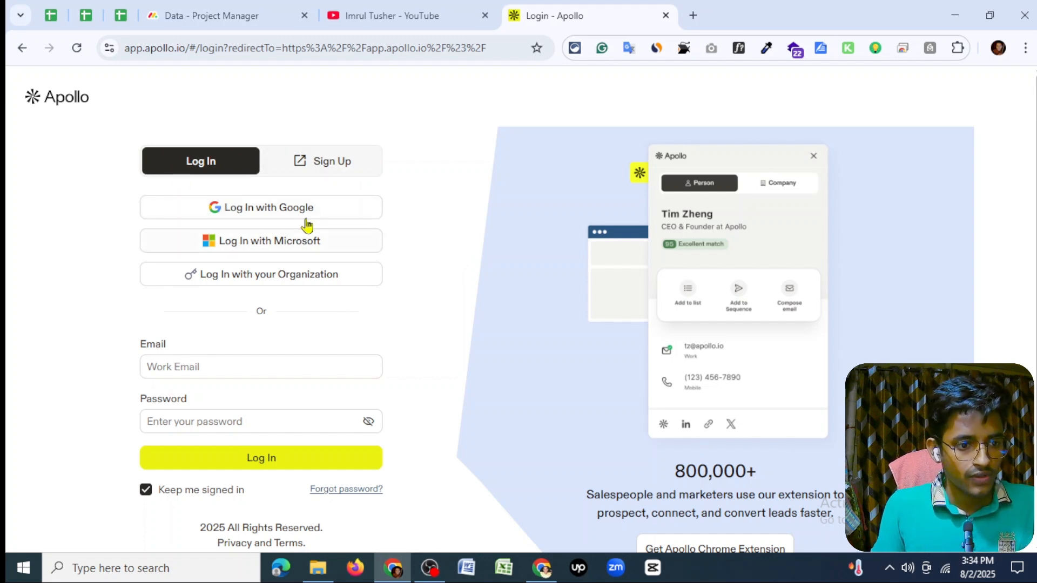
pyautogui.click(286, 212)
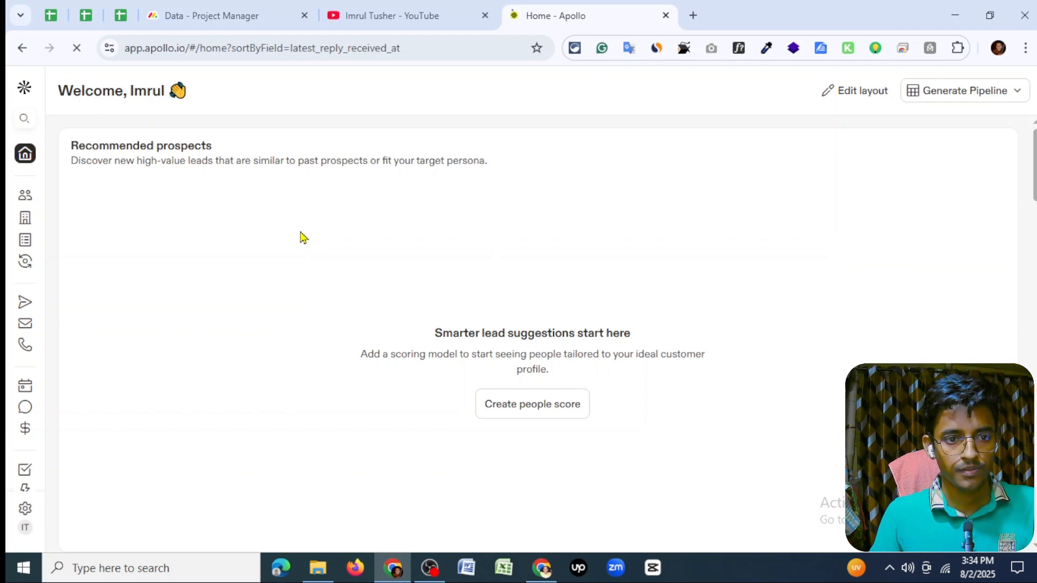
# Step: Open the People search page from the Apollo home page
pyautogui.scroll(-2, 405, 236)
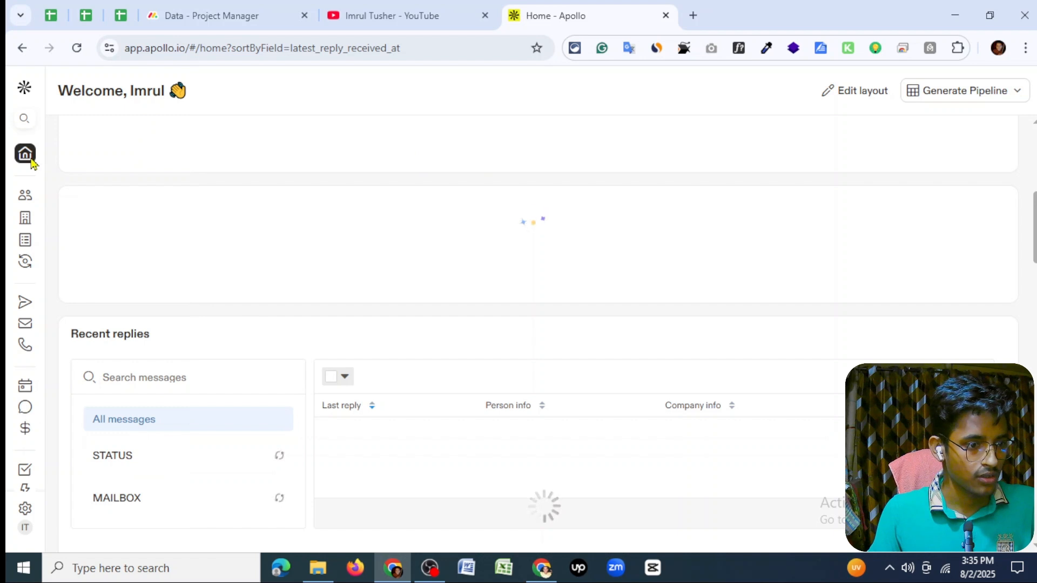
pyautogui.moveTo(29, 162)
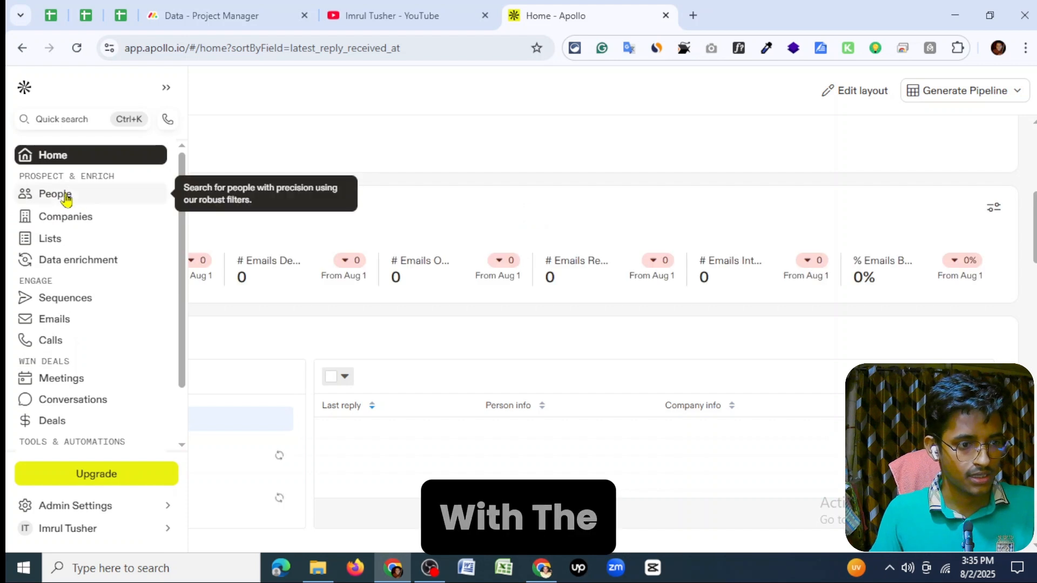
pyautogui.click(56, 195)
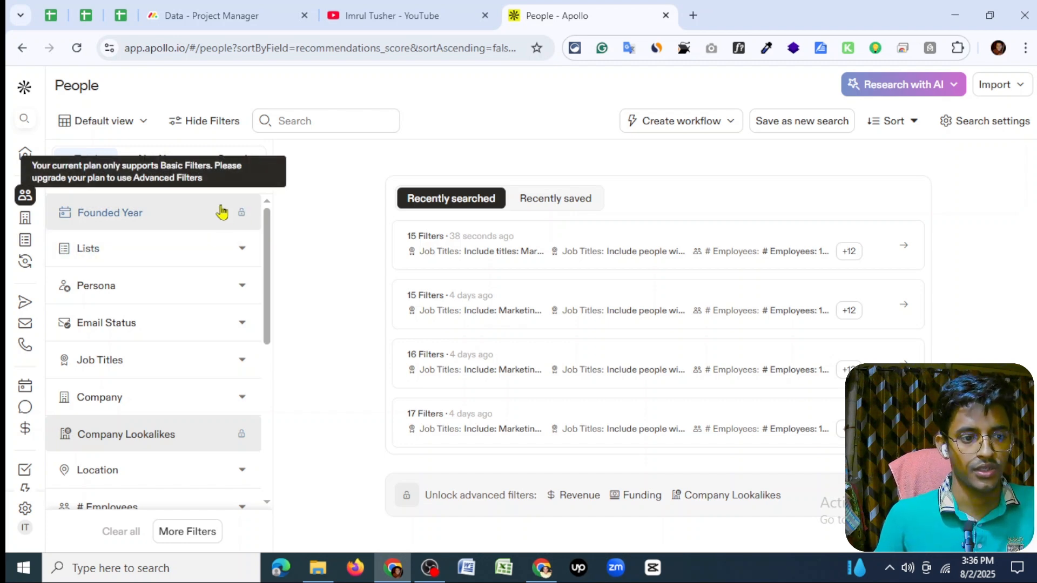
# Step: Filter the people search by the Verified email status
pyautogui.scroll(-1, 241, 219)
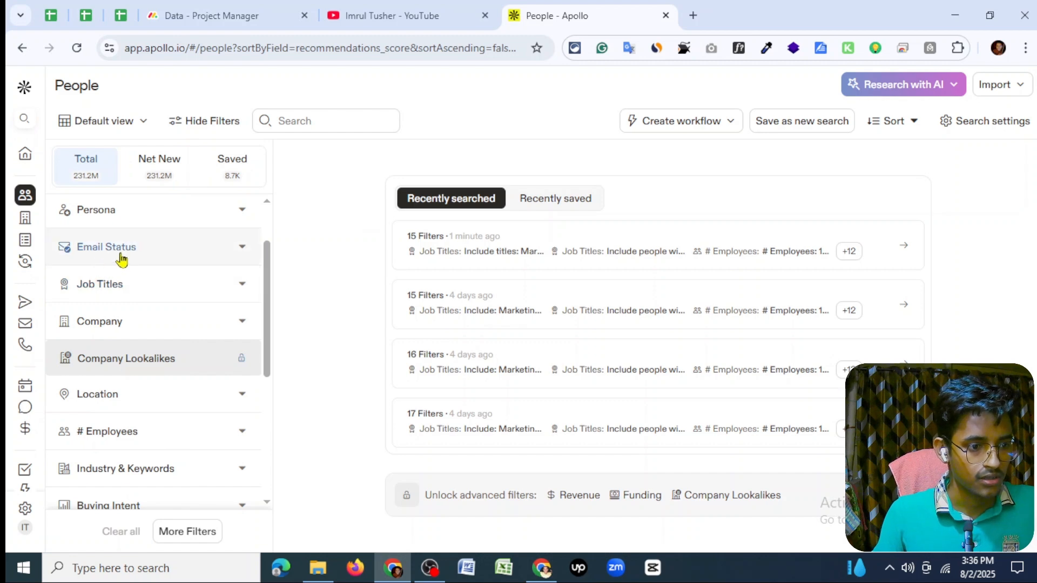
pyautogui.click(247, 249)
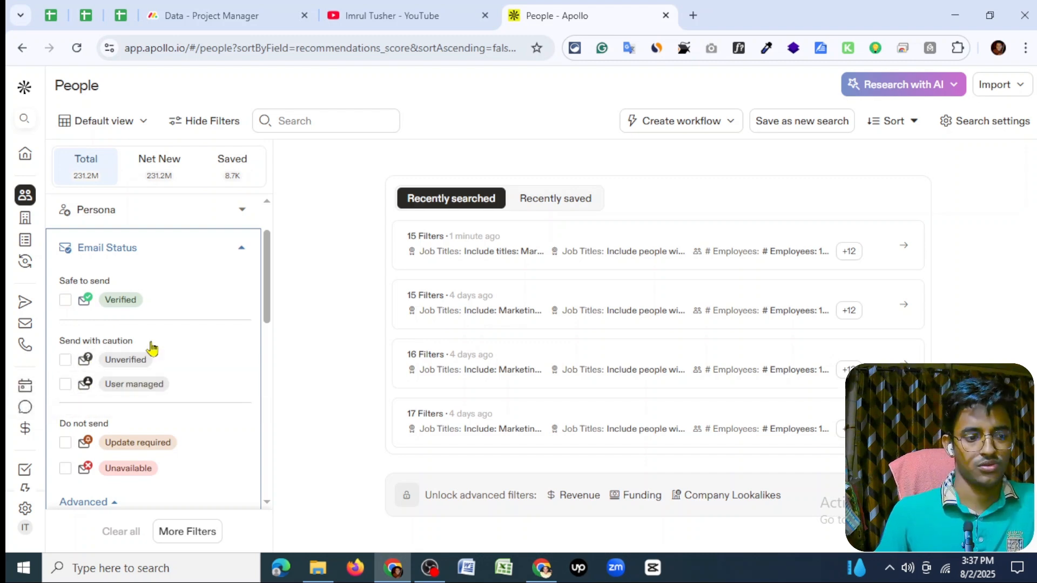
pyautogui.click(65, 301)
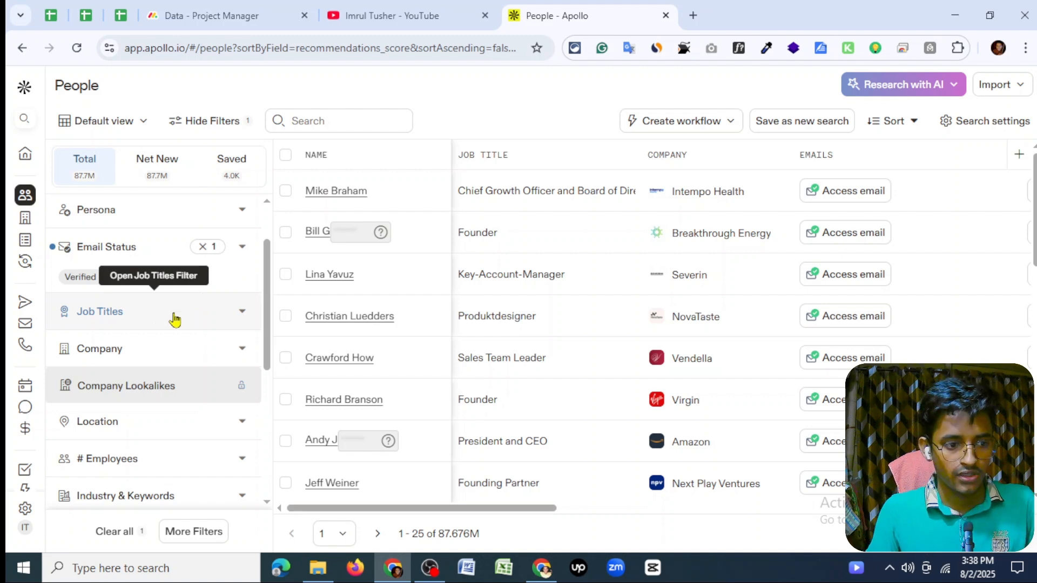
# Step: Include the job titles CEO and Owner in the Job Titles filter and turn off including people with similar titles
pyautogui.click(191, 324)
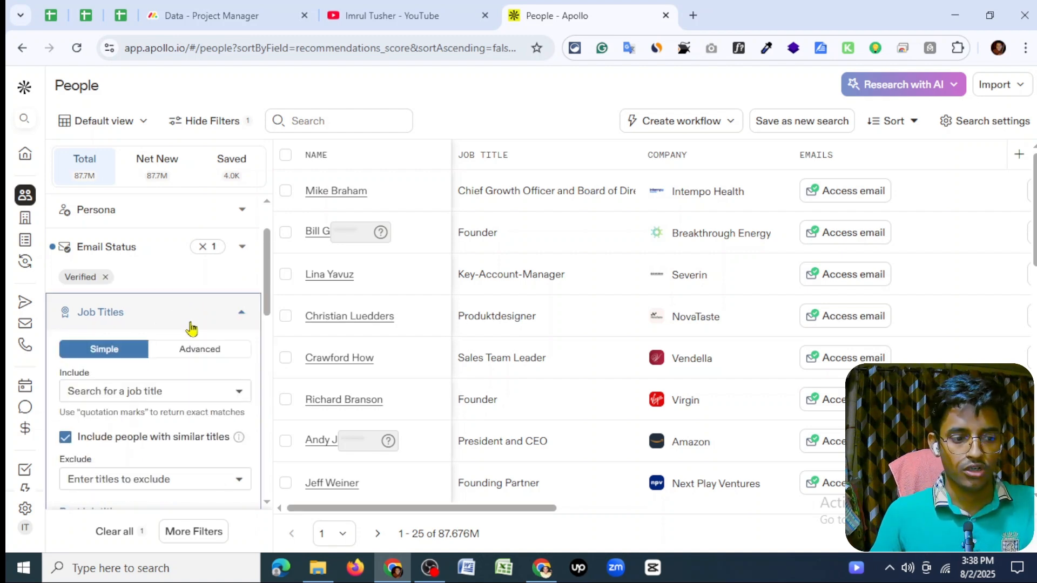
pyautogui.scroll(-1, 178, 327)
pyautogui.click(150, 314)
pyautogui.write('CEO')
pyautogui.press('Return')
pyautogui.write('Owner')
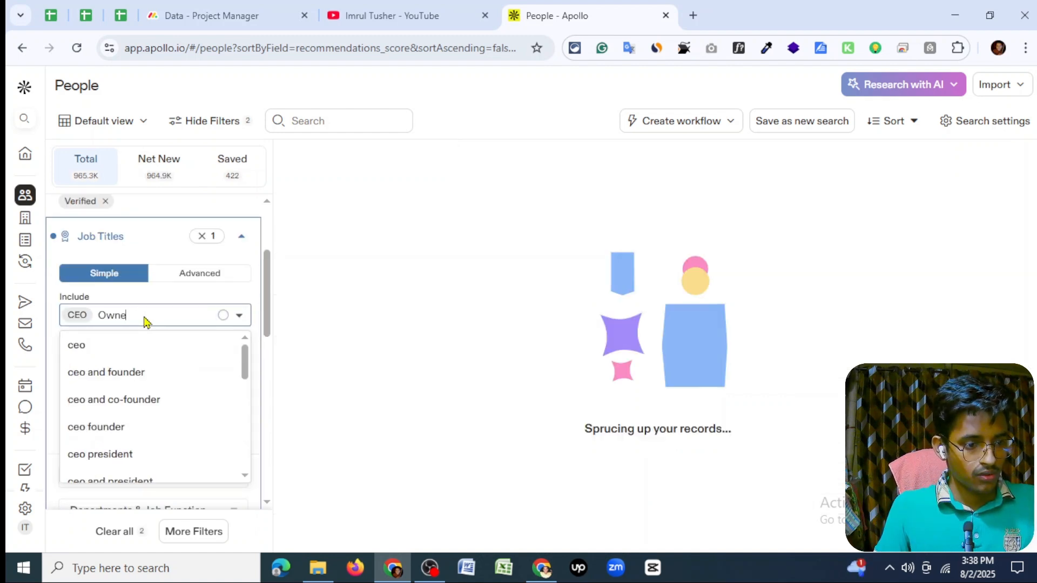
pyautogui.press('Return')
pyautogui.write('Founder')
pyautogui.press('Return')
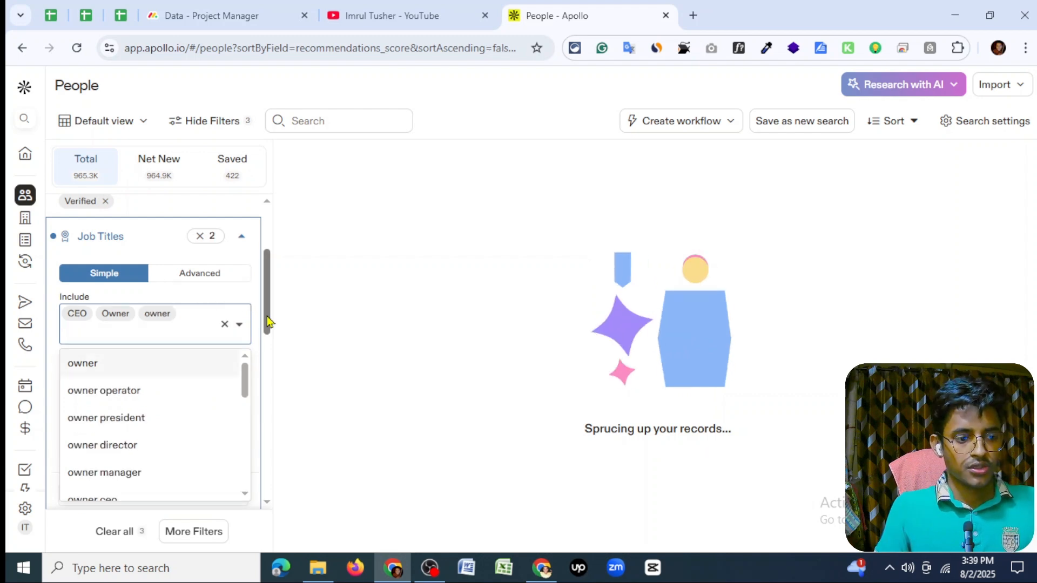
pyautogui.click(395, 305)
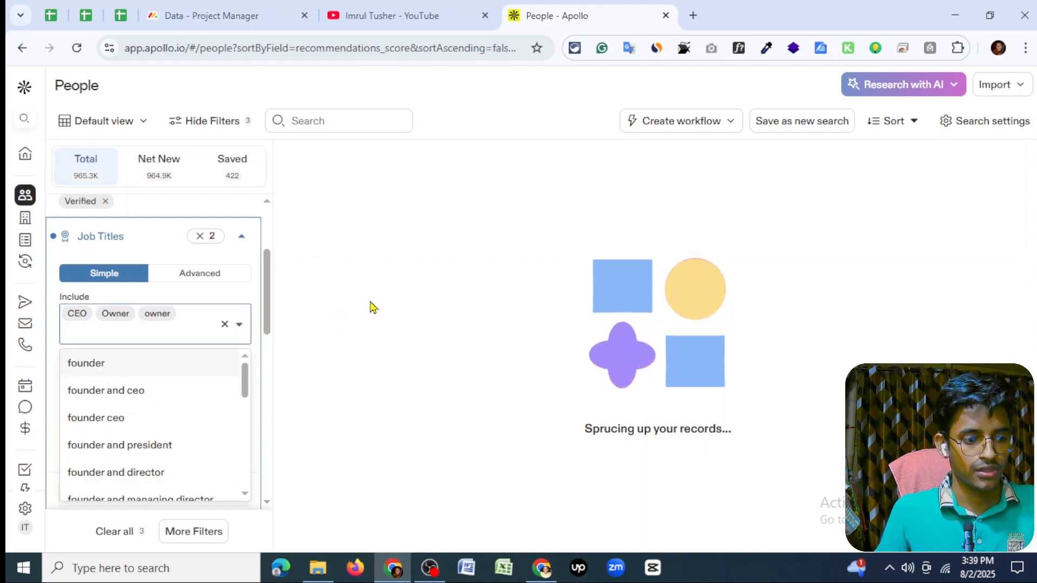
pyautogui.click(371, 306)
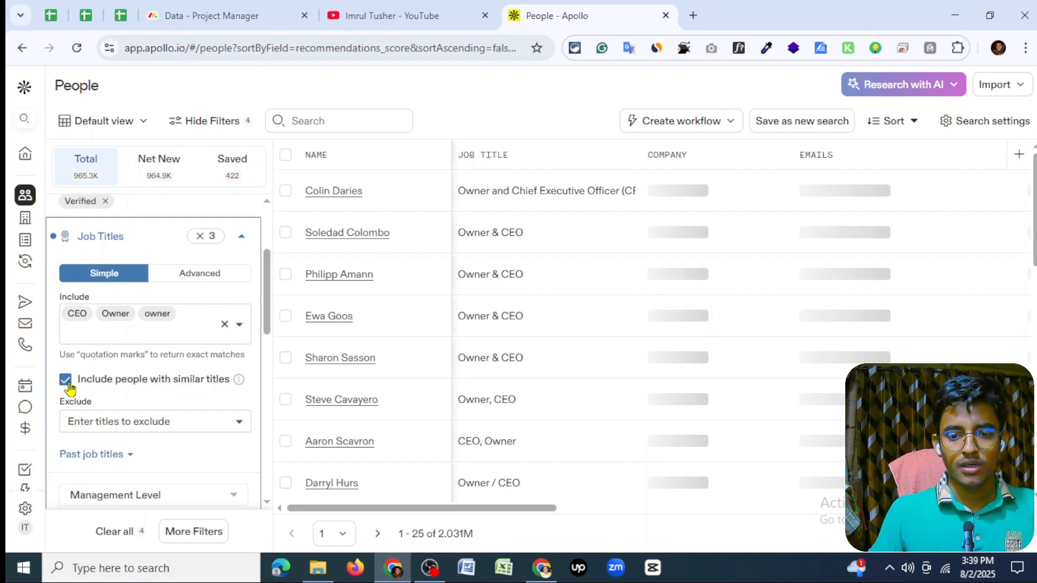
pyautogui.click(66, 380)
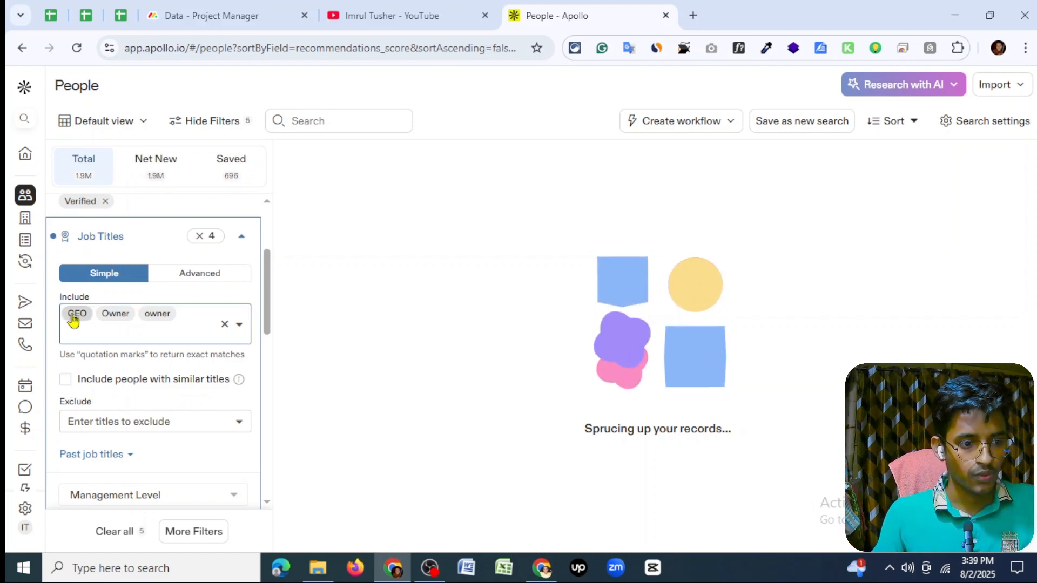
# Step: Add founder to the included job titles and remove the duplicate lowercase owner title
pyautogui.moveTo(73, 317); pyautogui.dragTo(141, 327)
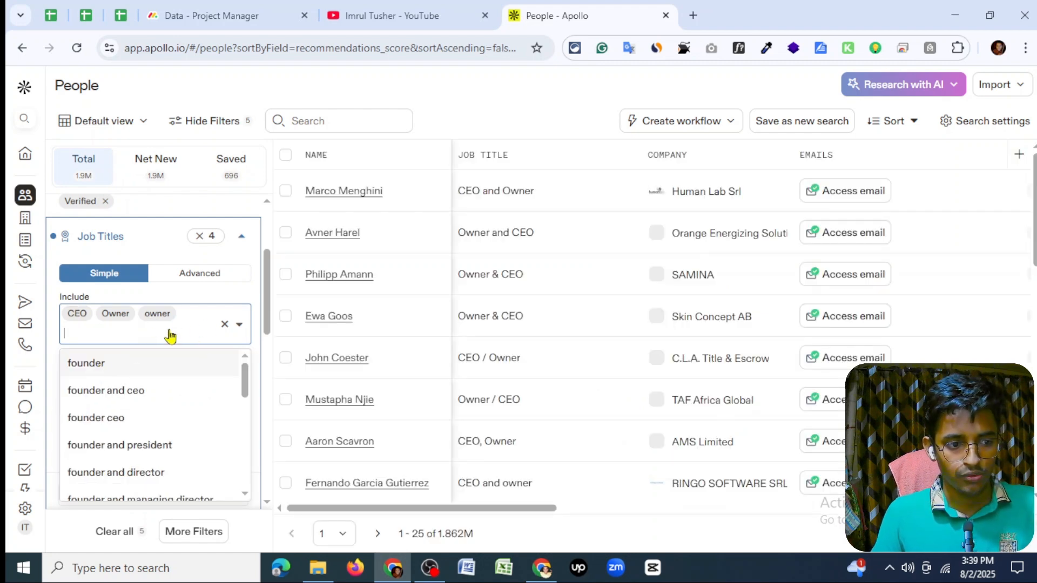
pyautogui.press('Return')
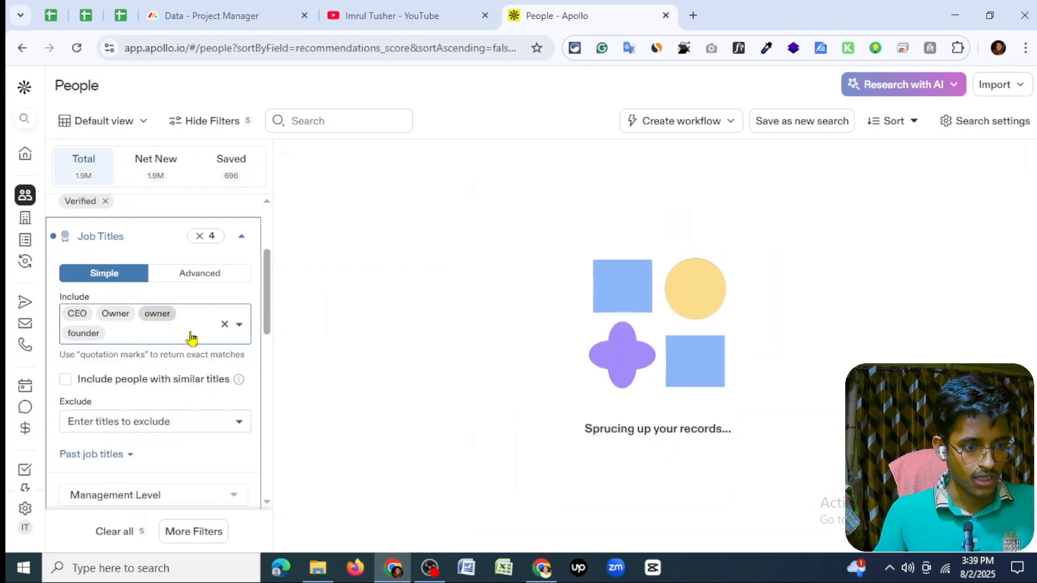
pyautogui.click(165, 323)
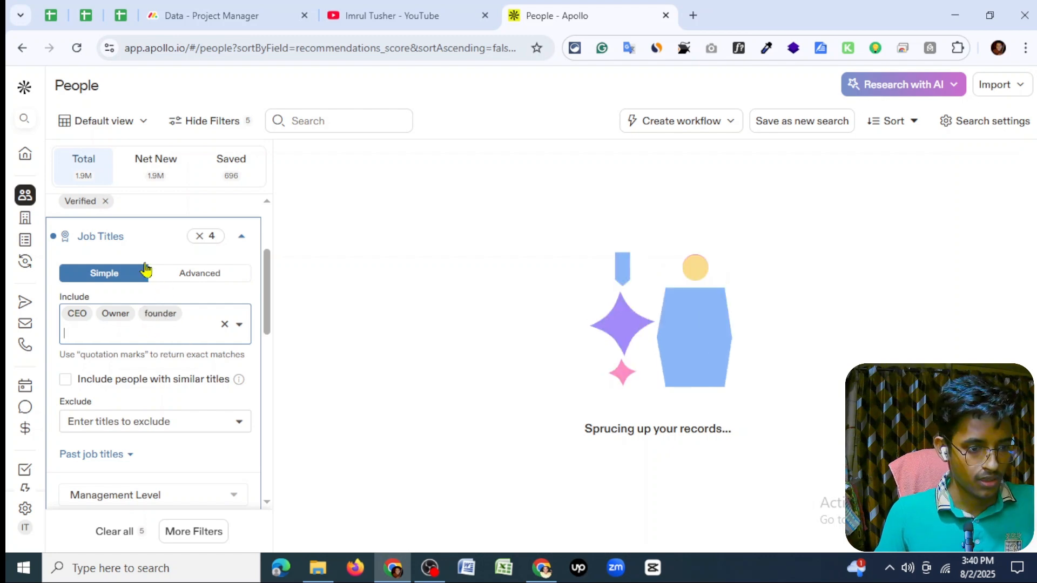
pyautogui.click(131, 237)
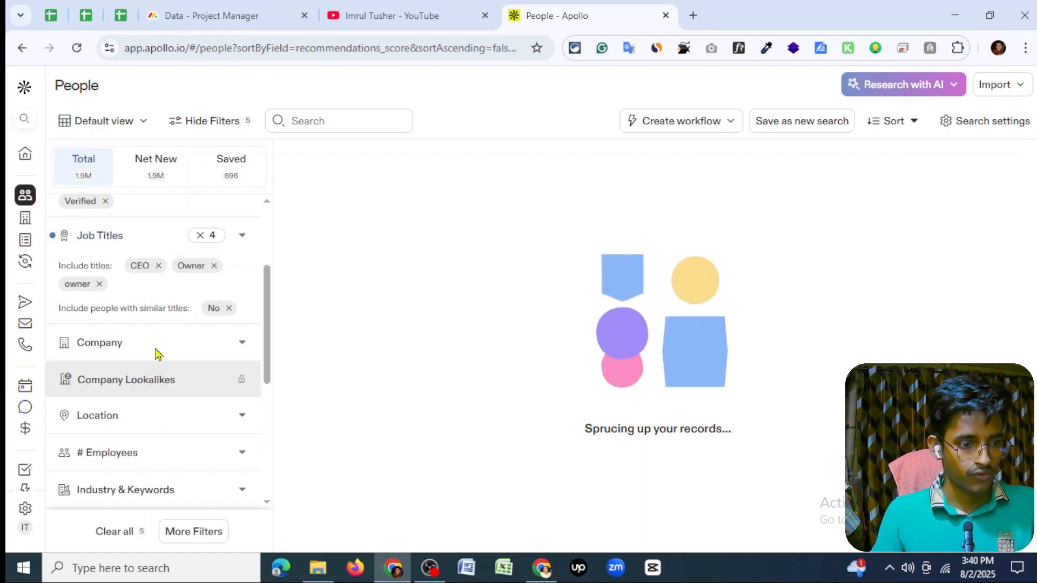
# Step: Restrict the contact location filter to the region Florida, US
pyautogui.scroll(2, 220, 273)
pyautogui.scroll(-5, 197, 343)
pyautogui.scroll(2, 195, 336)
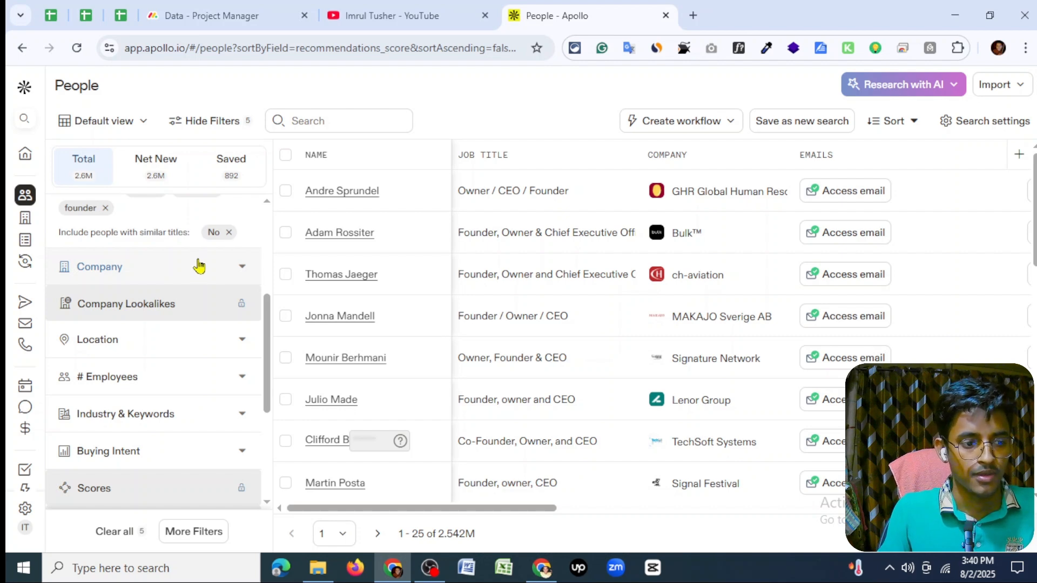
pyautogui.scroll(-1, 241, 352)
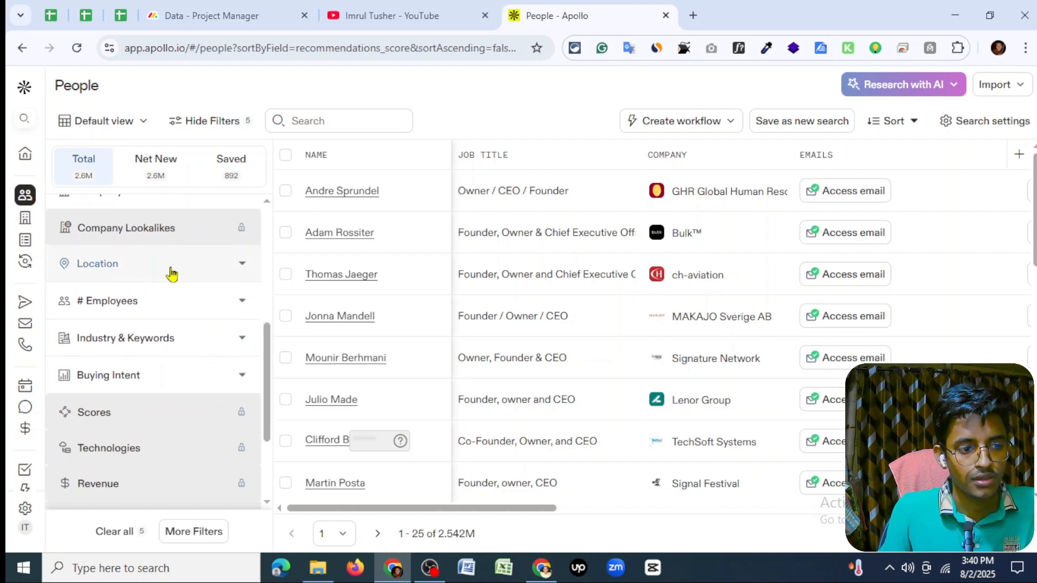
pyautogui.click(243, 264)
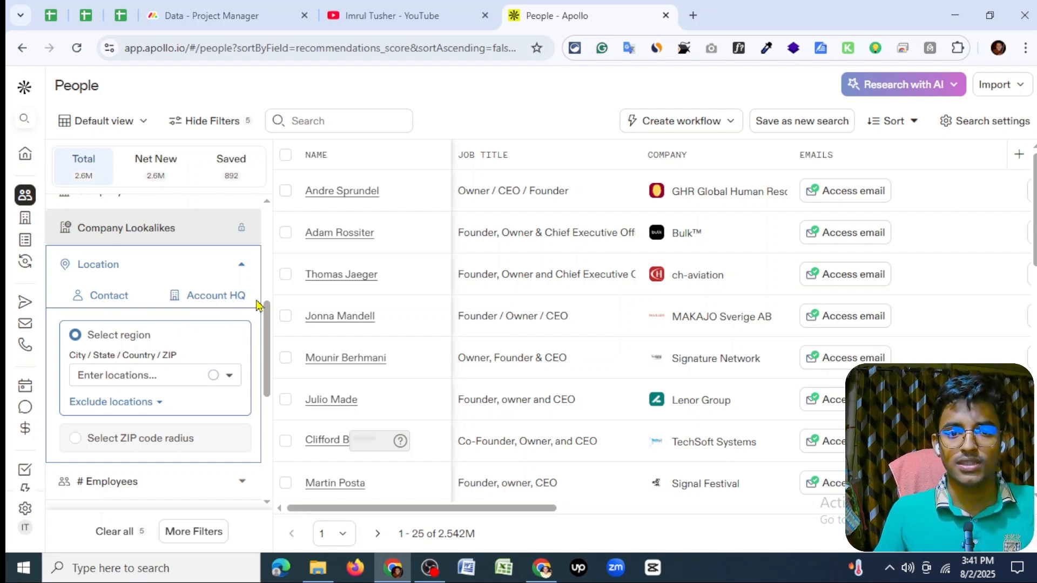
pyautogui.click(124, 375)
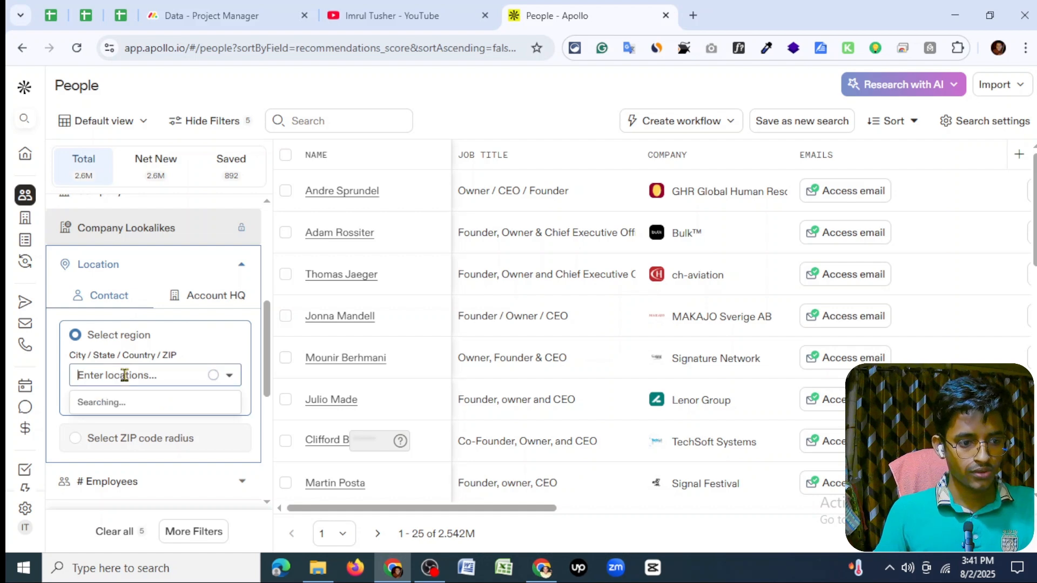
pyautogui.write('Flo')
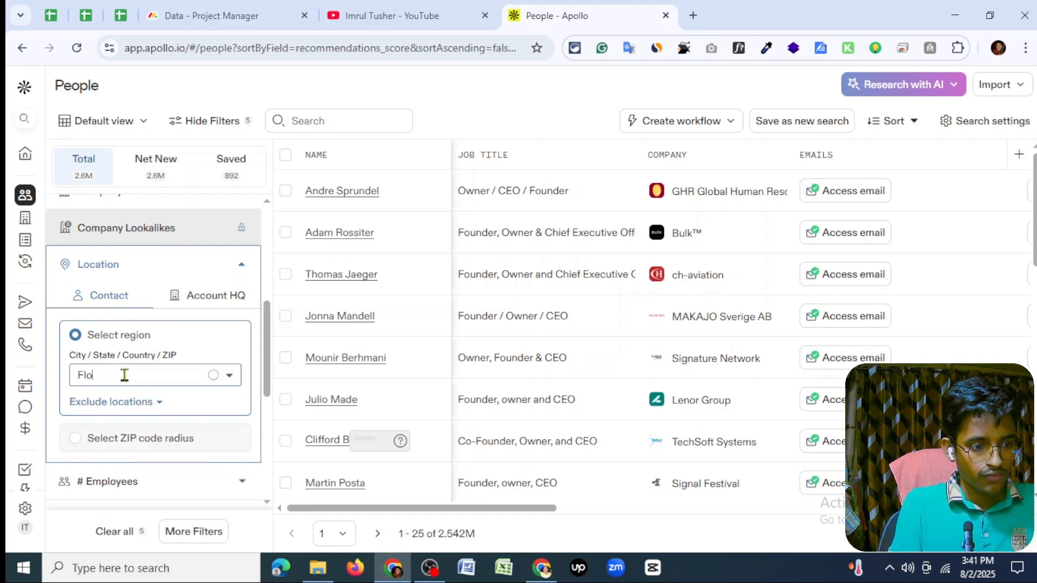
pyautogui.press('BackSpace')
pyautogui.press('BackSpace')
pyautogui.press('BackSpace')
pyautogui.write('Florida')
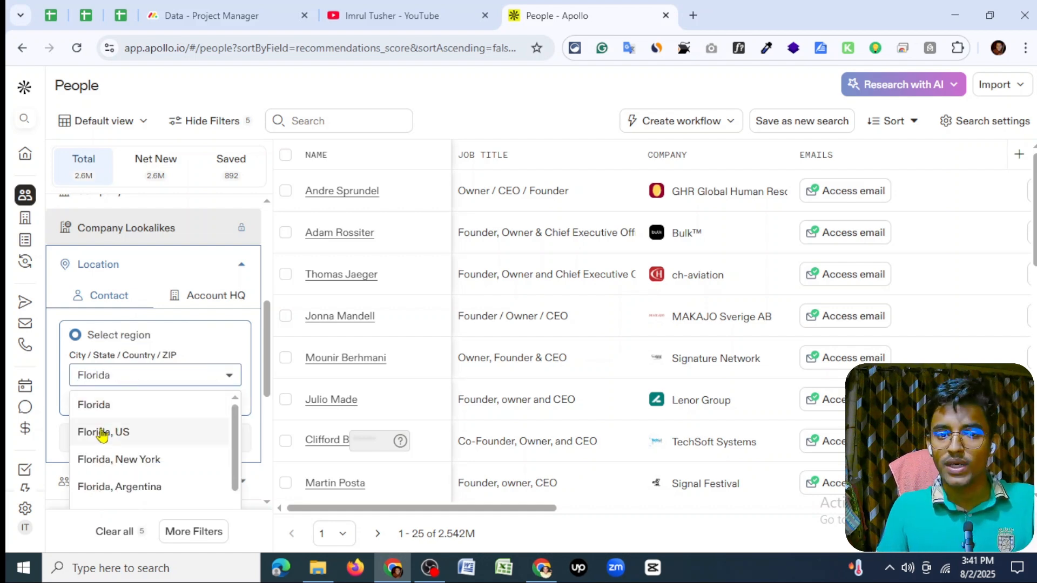
pyautogui.click(102, 434)
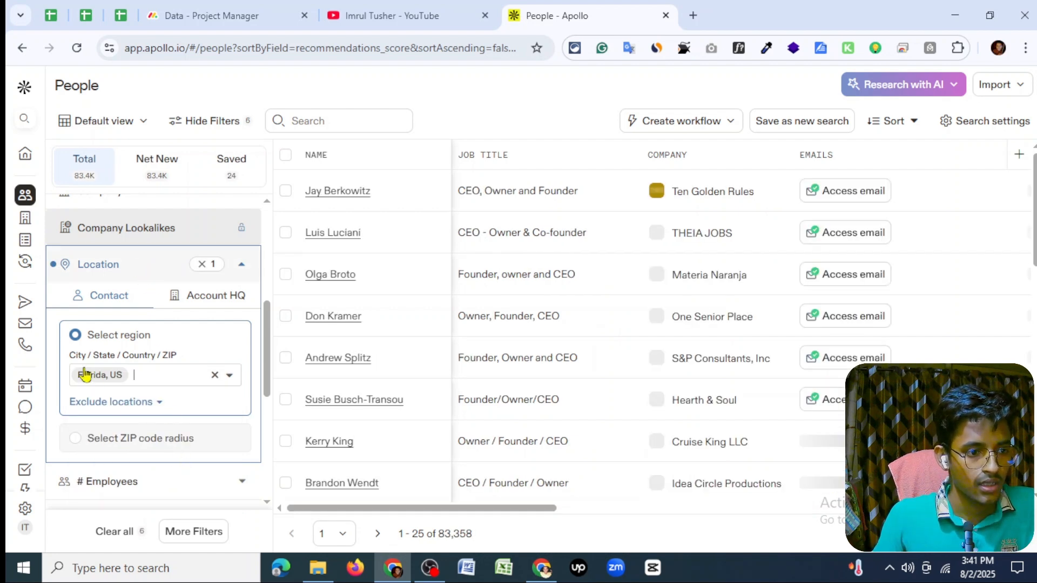
pyautogui.doubleClick(128, 270)
pyautogui.click(128, 270)
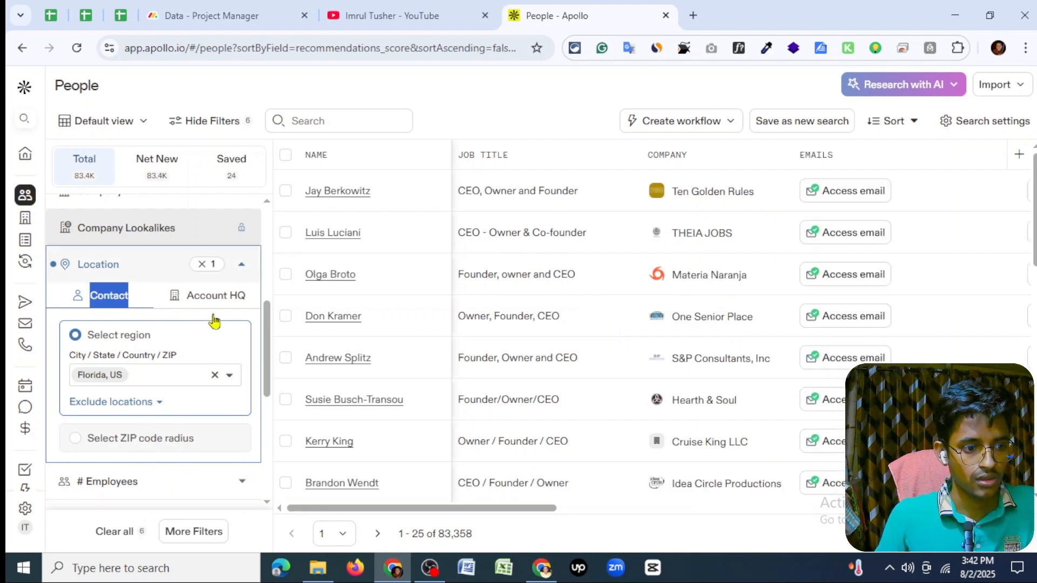
# Step: Filter the number of employees by the predefined ranges 1-10, 11-20 and 21-50
pyautogui.scroll(-1, 217, 327)
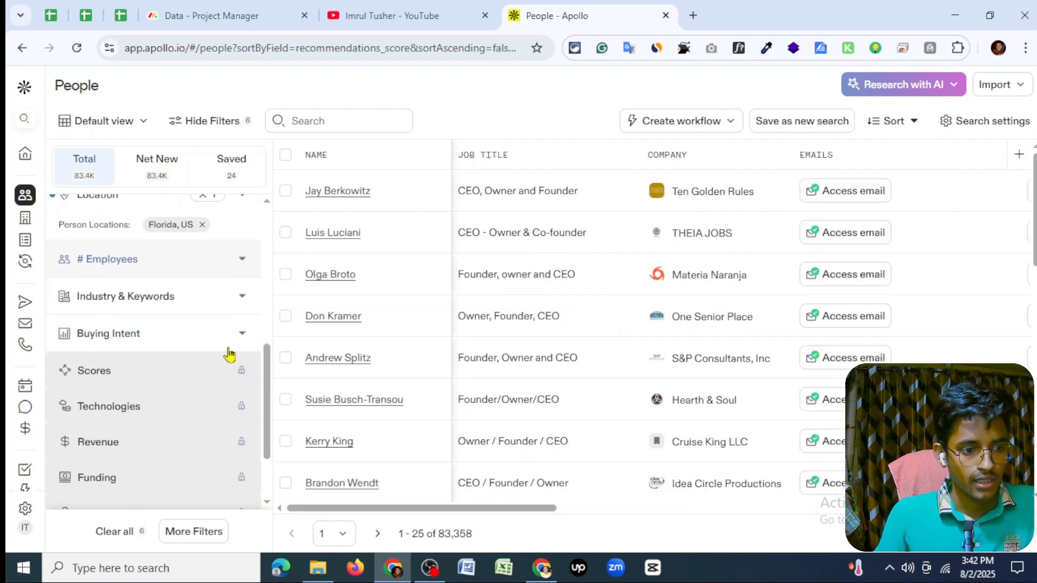
pyautogui.click(190, 257)
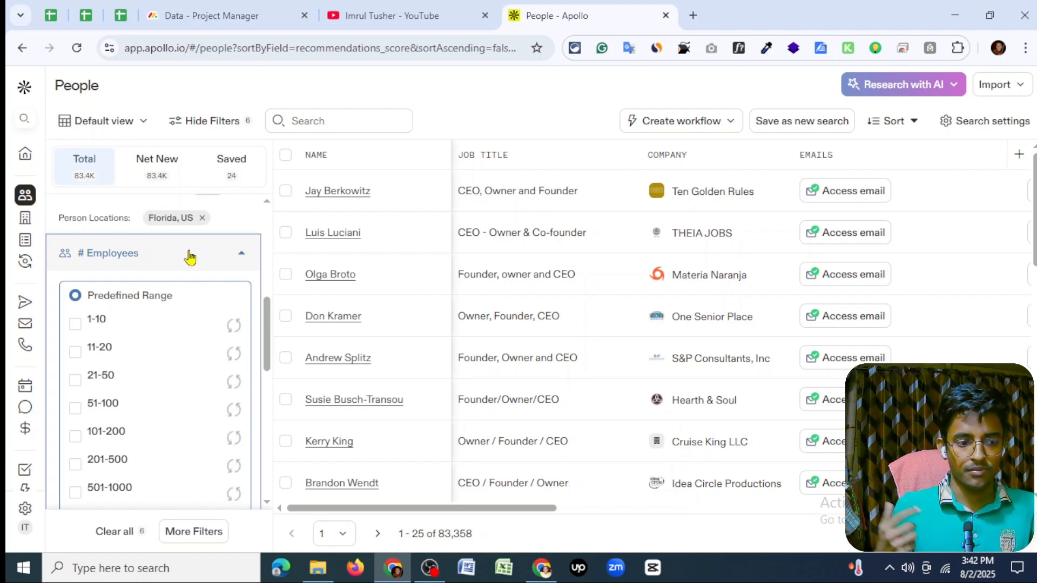
pyautogui.scroll(-1, 120, 450)
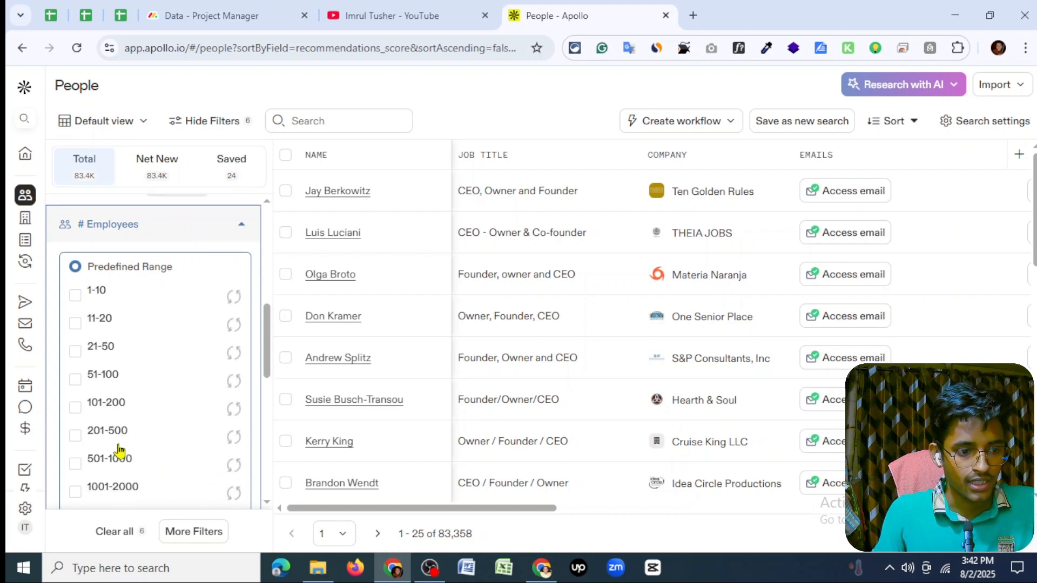
pyautogui.scroll(-4, 114, 440)
pyautogui.scroll(3, 103, 394)
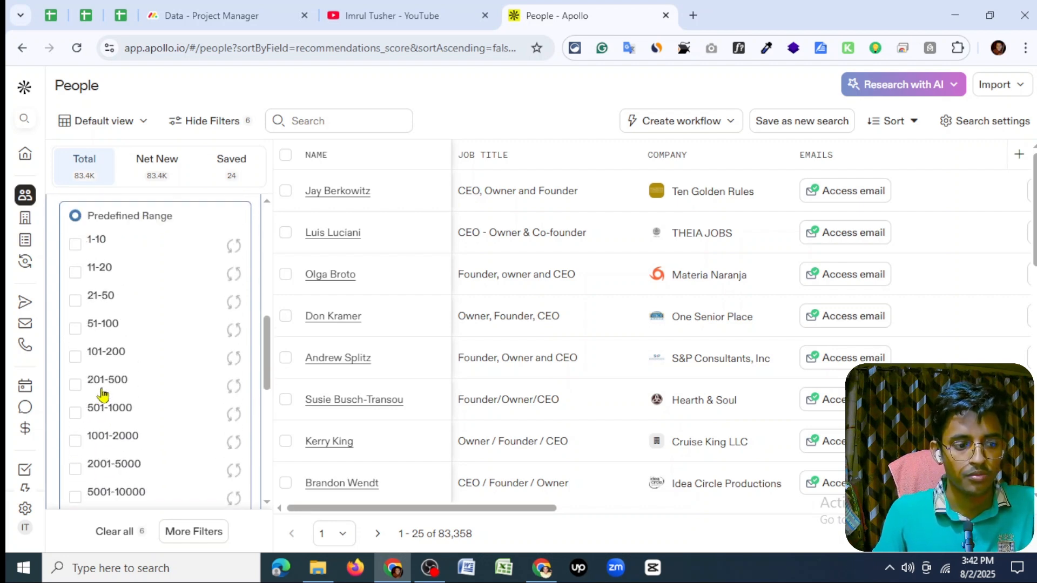
pyautogui.scroll(3, 105, 397)
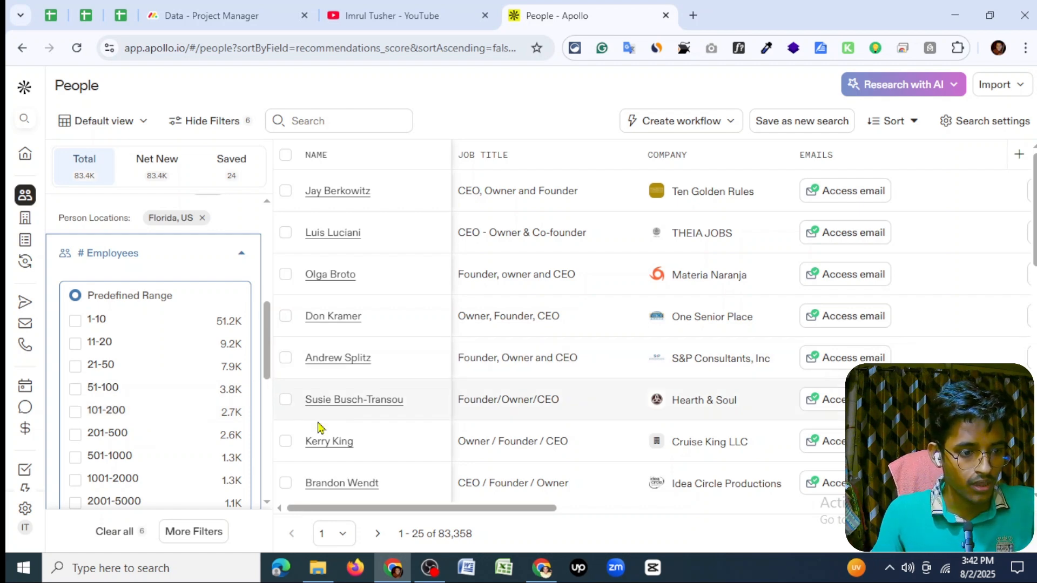
pyautogui.click(75, 371)
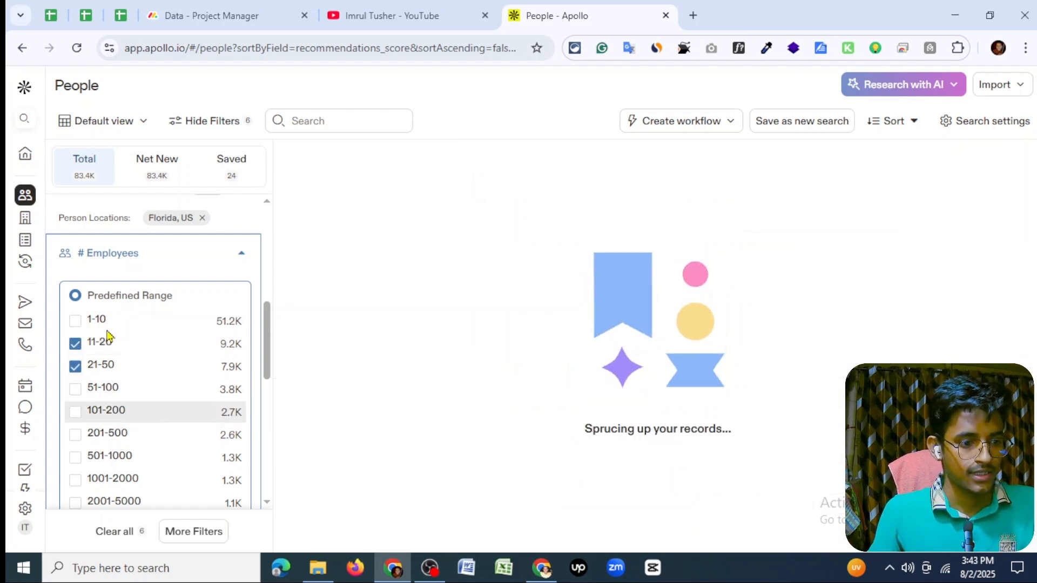
pyautogui.click(76, 322)
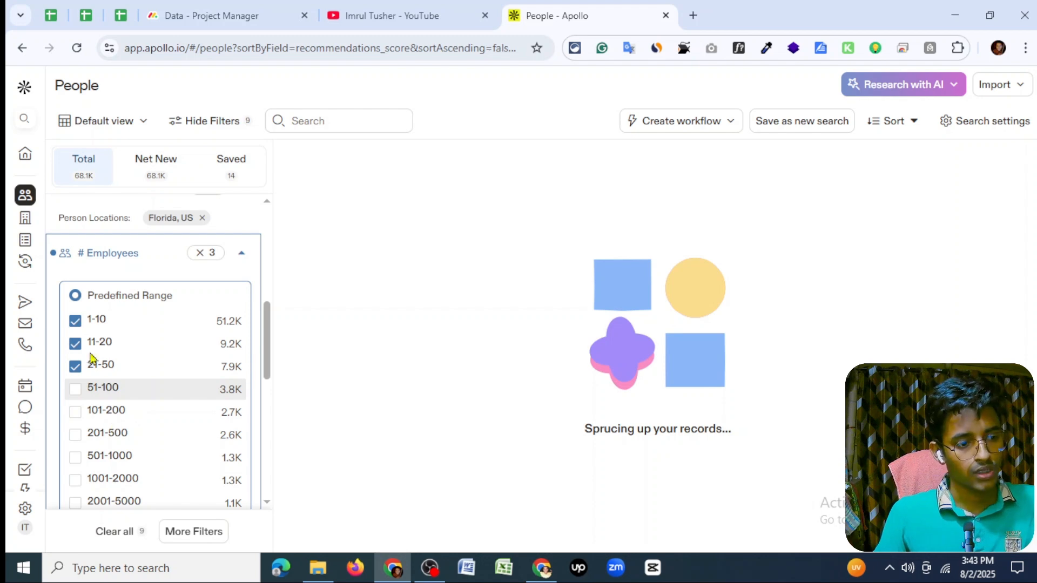
# Step: Collapse the employee-count filter and look through the industries offered in the Industry & Keywords filter
pyautogui.click(139, 260)
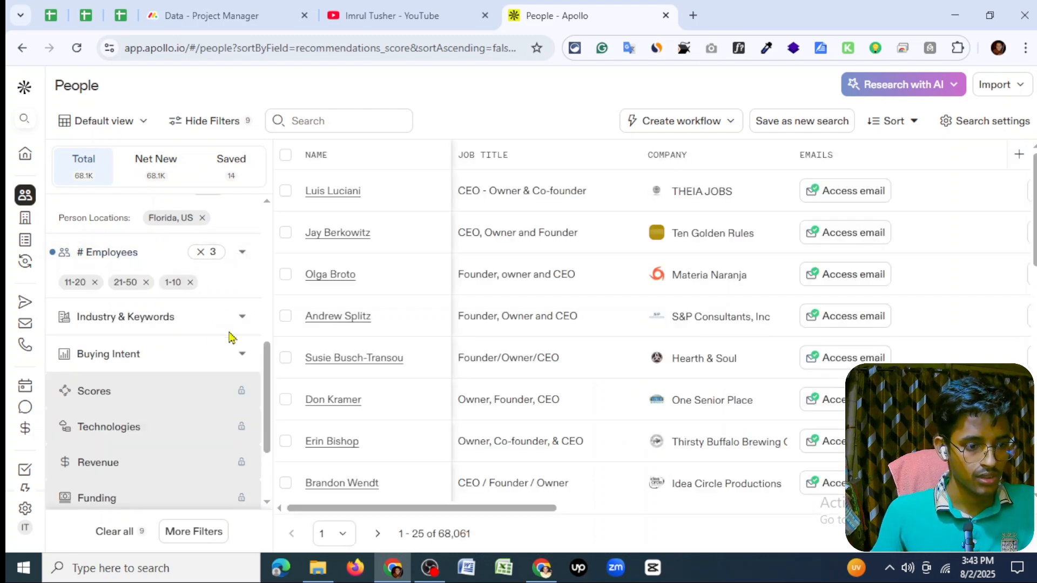
pyautogui.scroll(-2, 231, 337)
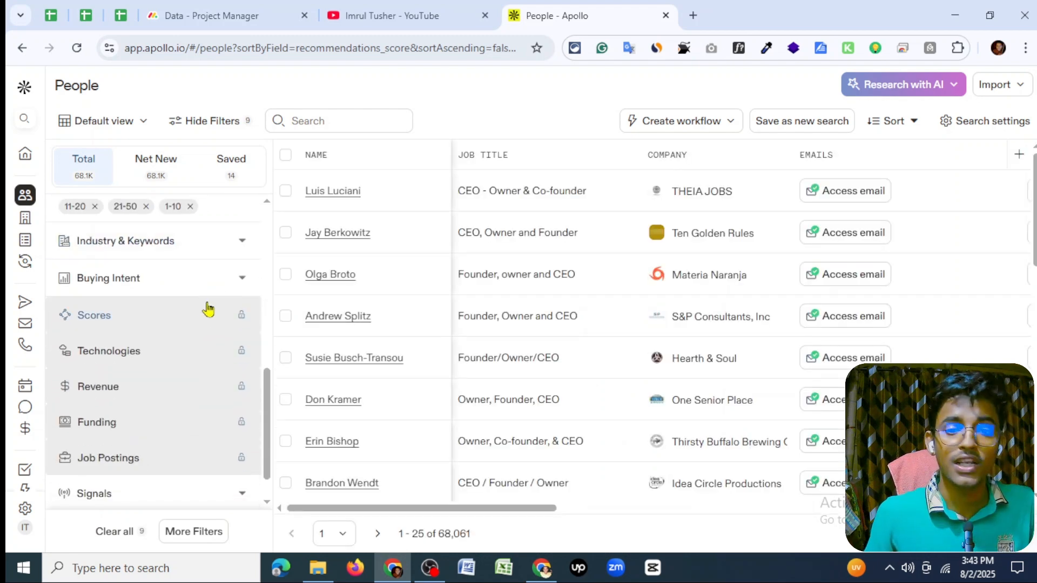
pyautogui.click(217, 245)
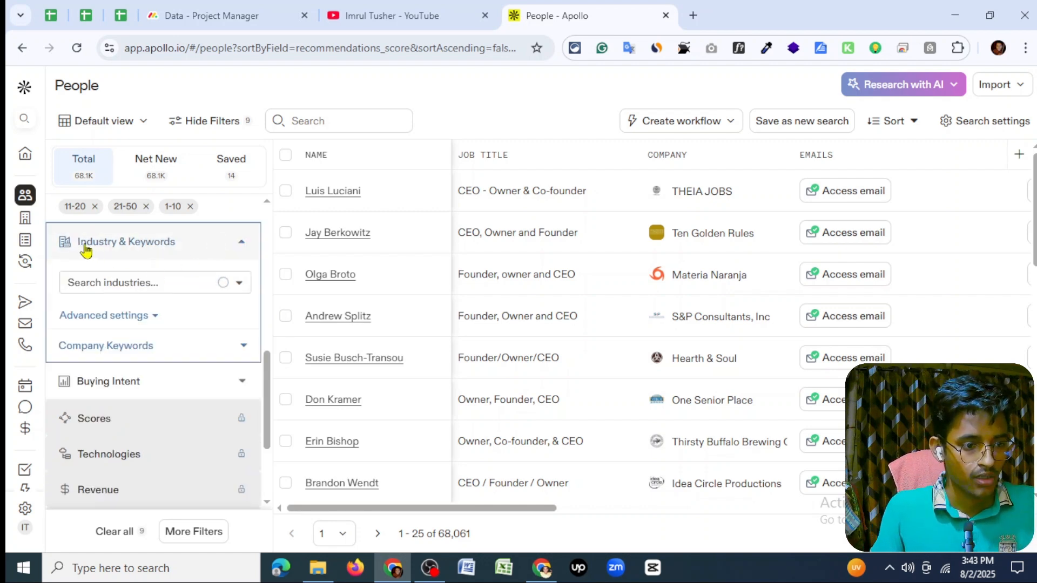
pyautogui.click(156, 283)
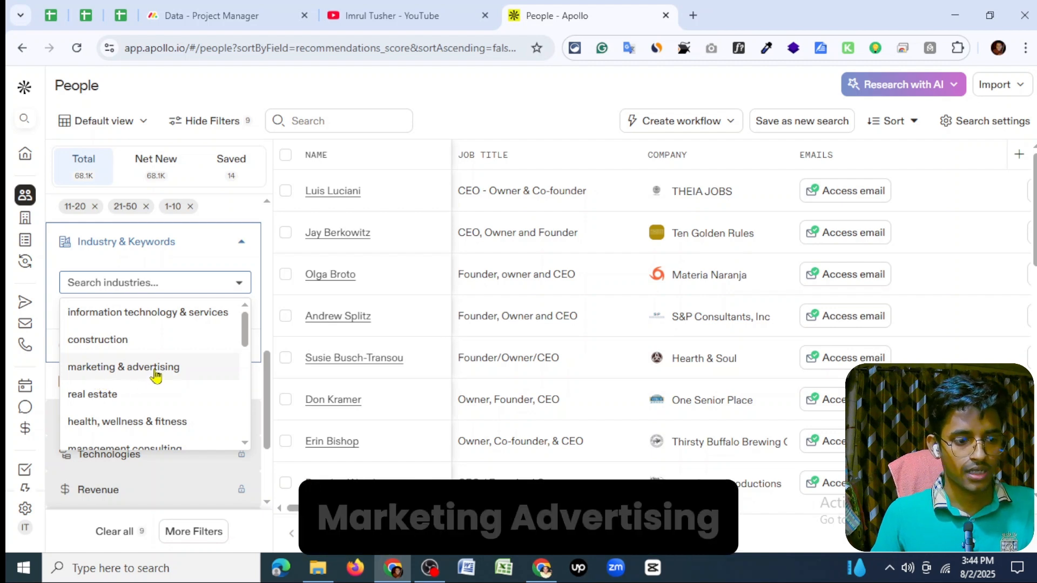
pyautogui.scroll(-1, 134, 376)
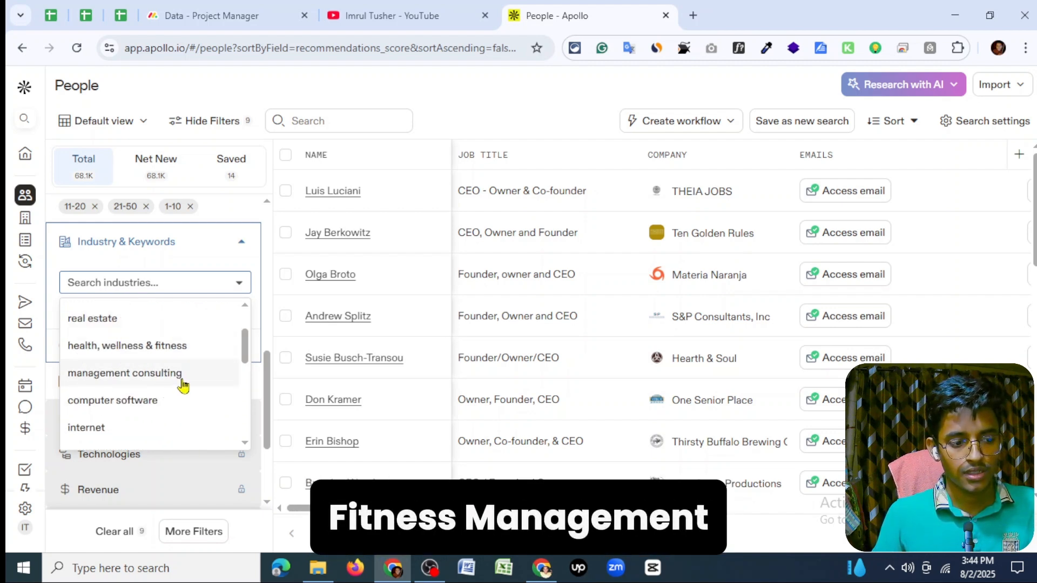
pyautogui.scroll(-1, 146, 408)
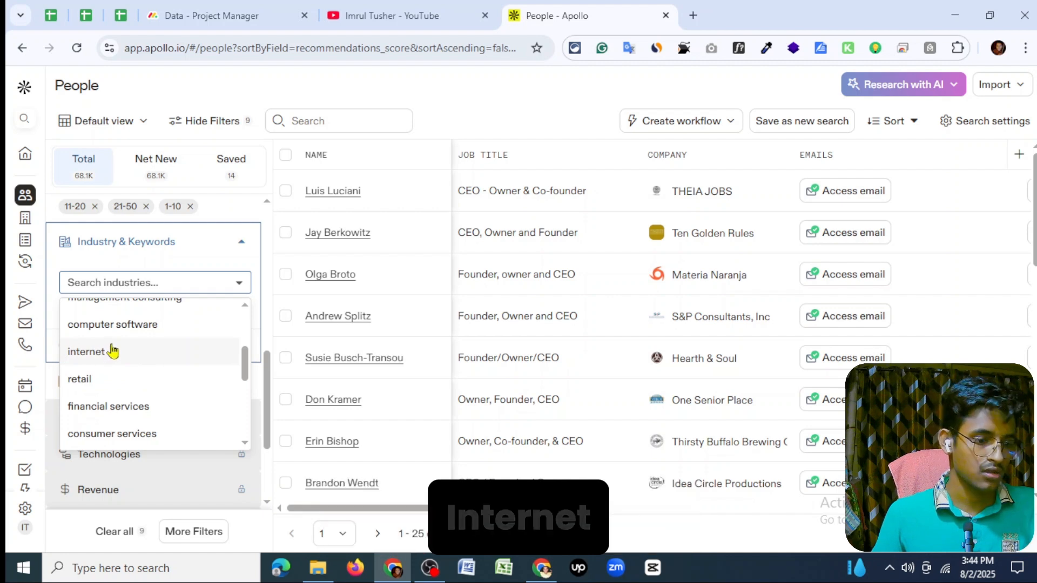
pyautogui.scroll(-1, 136, 363)
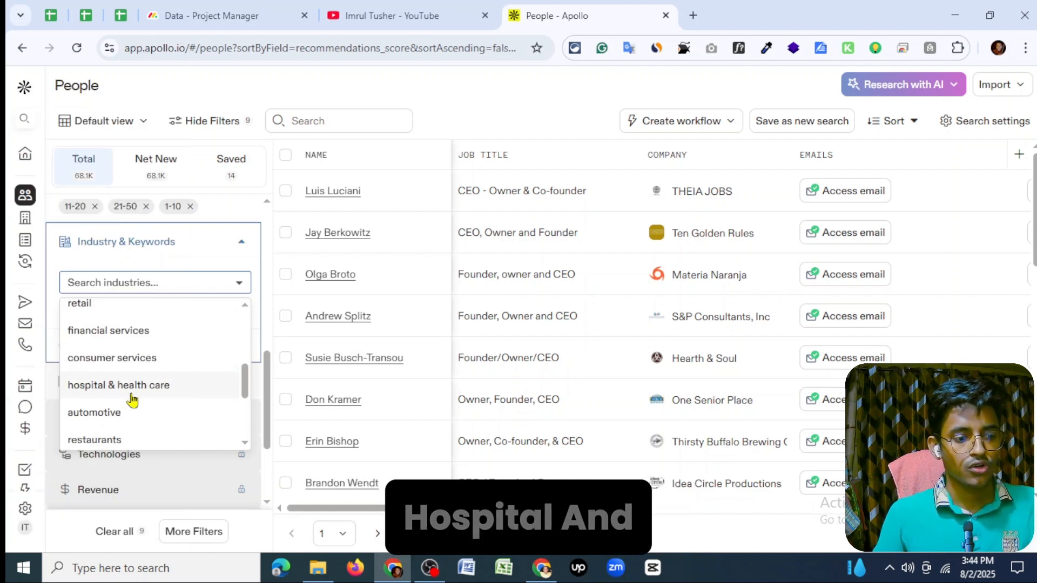
pyautogui.scroll(-1, 139, 384)
pyautogui.scroll(-1, 139, 384)
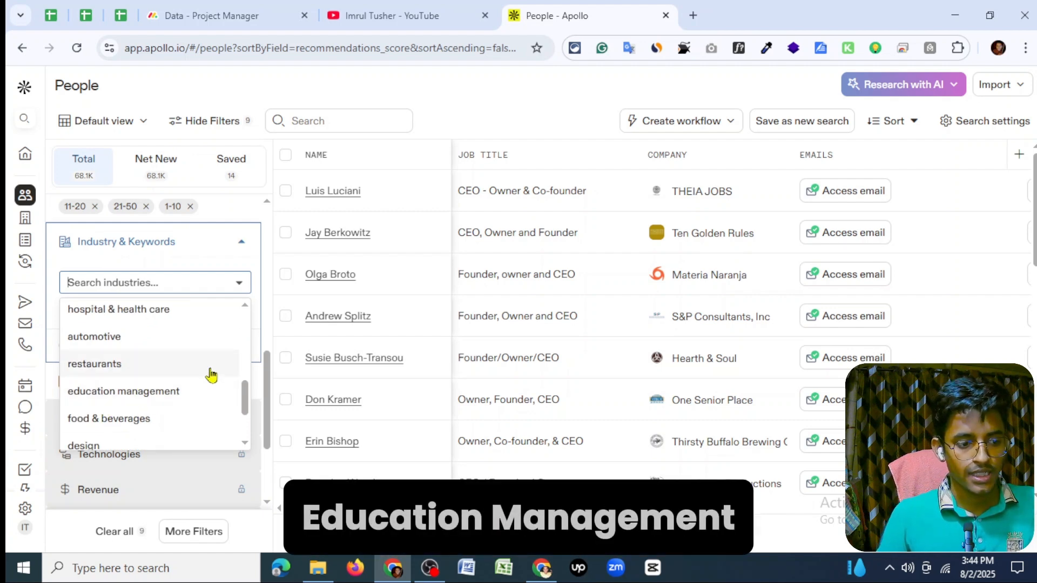
pyautogui.scroll(-2, 204, 361)
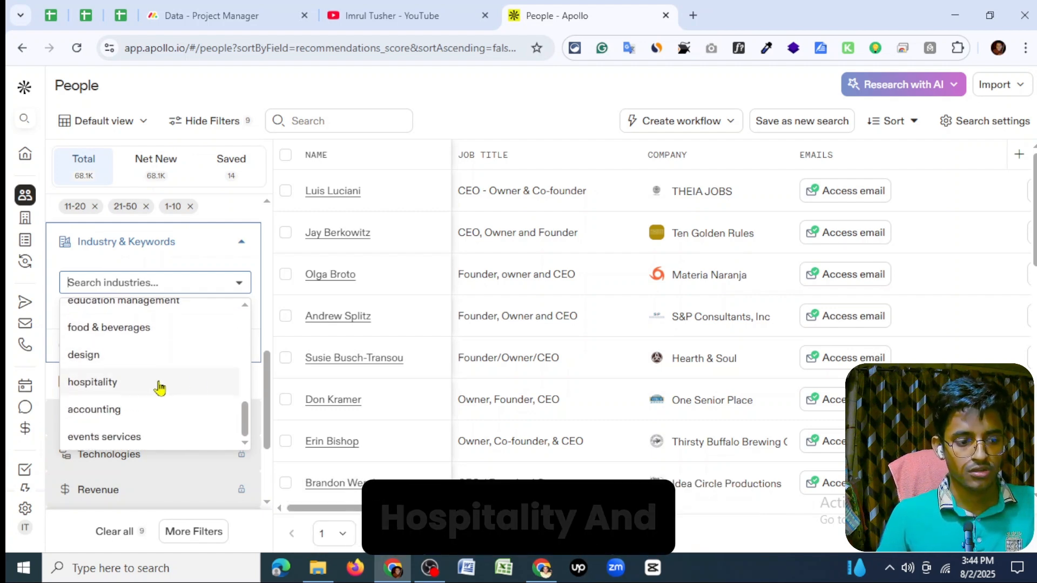
pyautogui.scroll(-3, 139, 394)
pyautogui.scroll(5, 143, 346)
pyautogui.scroll(-4, 154, 381)
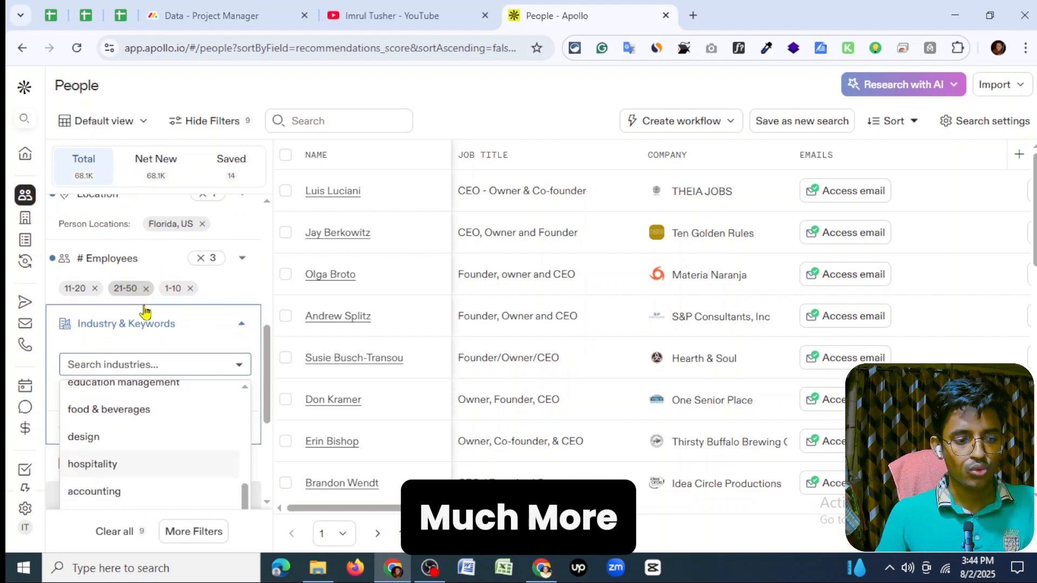
# Step: Search the industries for "mark" and add marketing & advertising to the Industry & Keywords filter
pyautogui.scroll(1, 165, 342)
pyautogui.scroll(1, 216, 465)
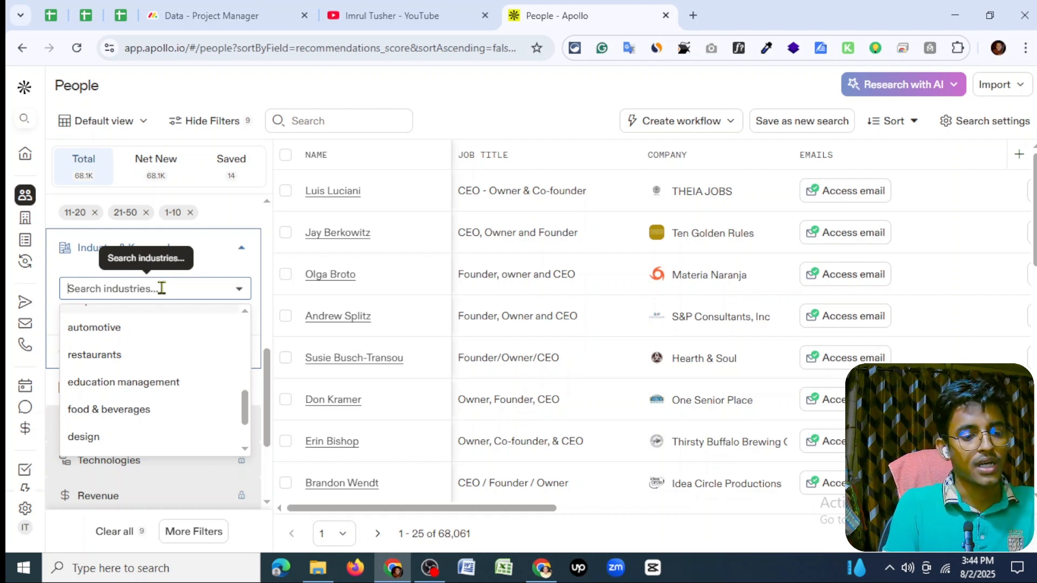
pyautogui.write('mark')
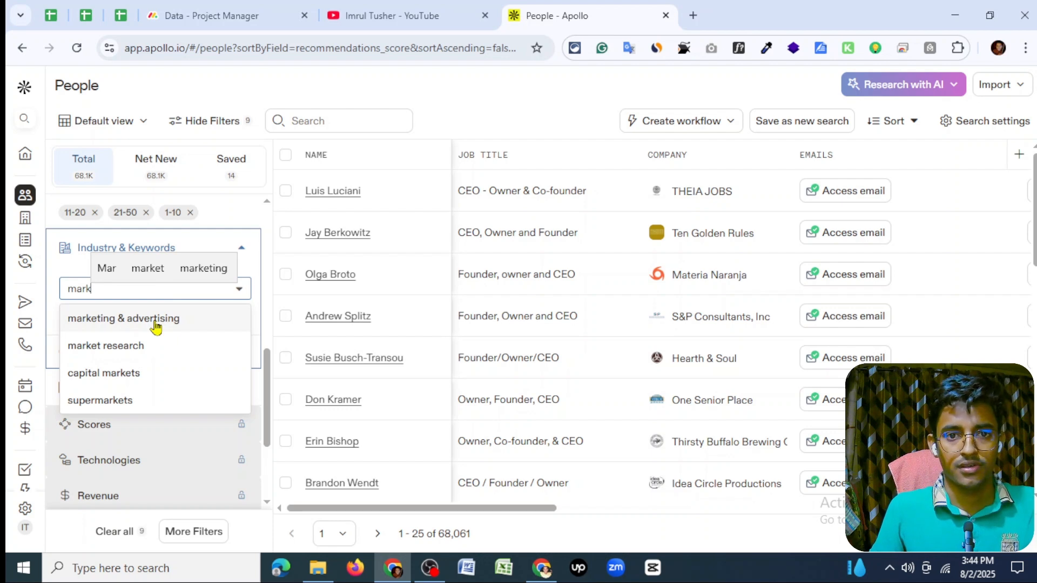
pyautogui.click(120, 323)
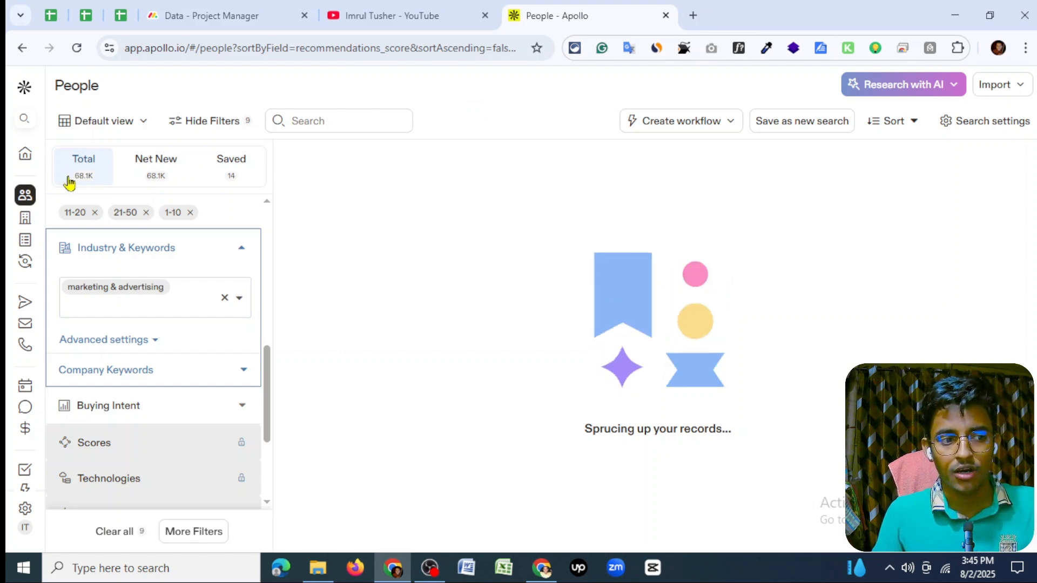
# Step: Review the applied filters and the results table's columns, from contact and phone details to location, company size and industry
pyautogui.scroll(2, 175, 346)
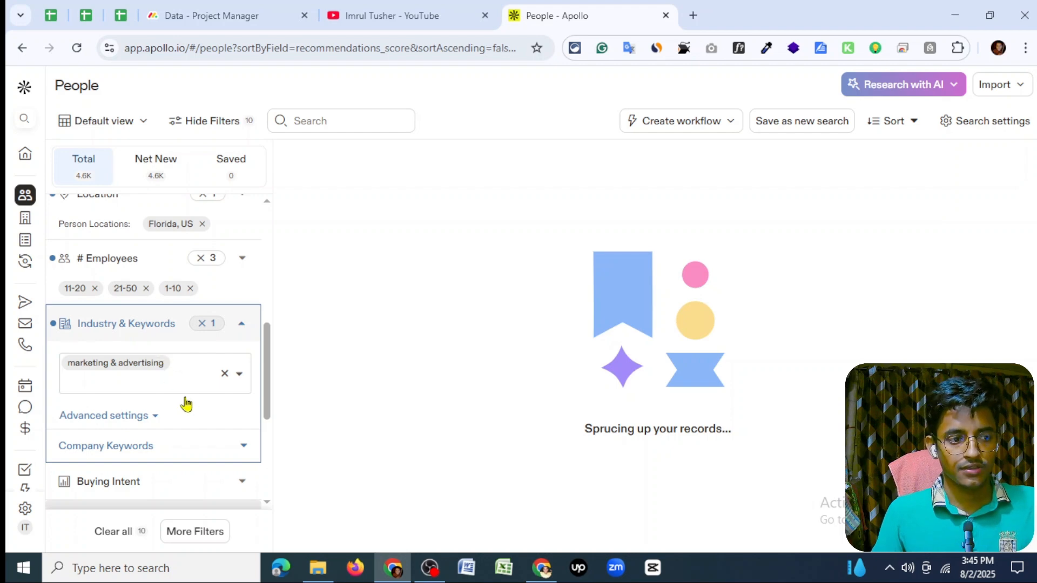
pyautogui.scroll(5, 183, 404)
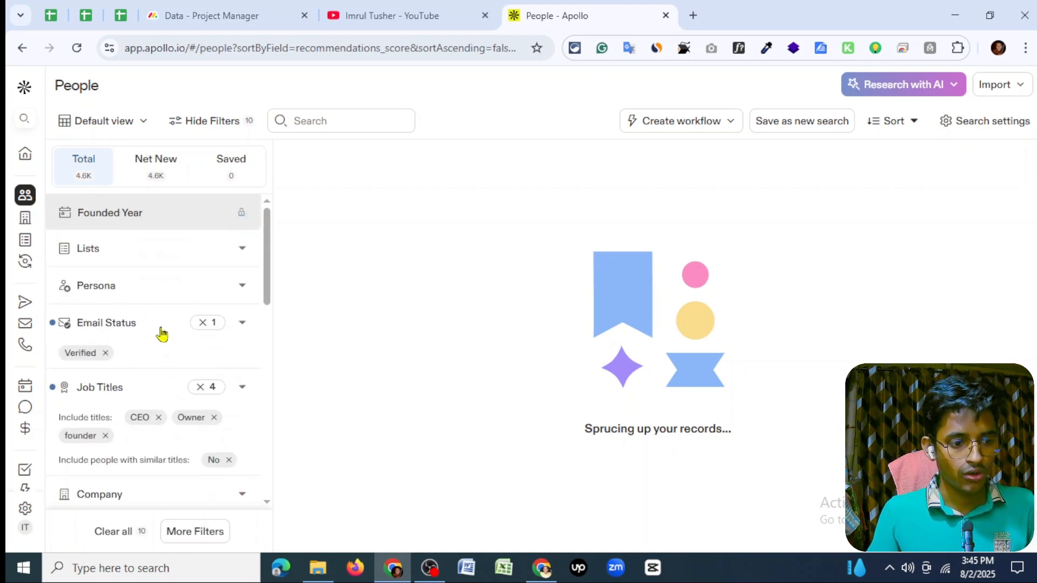
pyautogui.scroll(-8, 160, 351)
pyautogui.scroll(6, 150, 385)
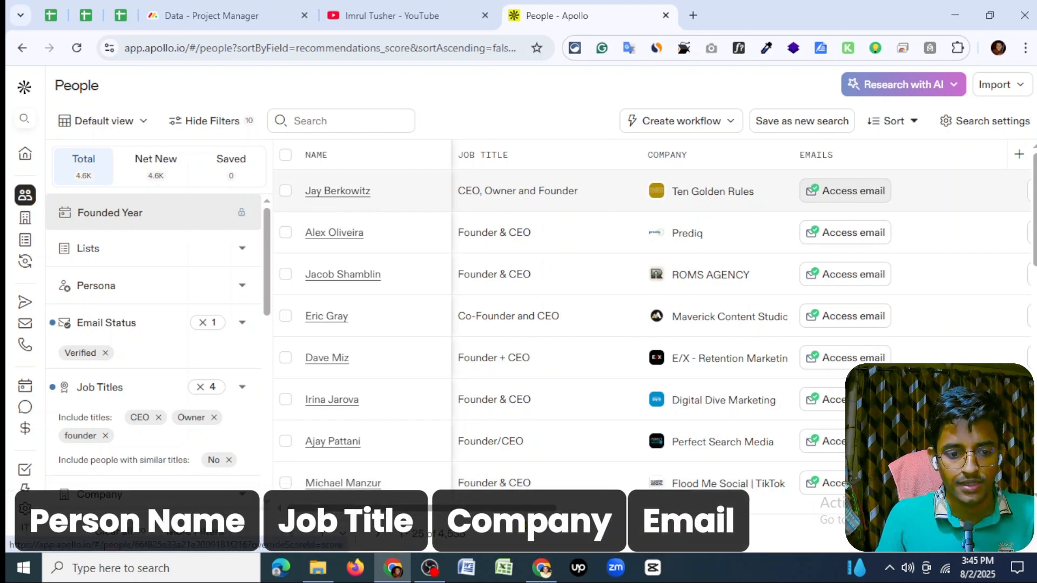
pyautogui.moveTo(518, 508); pyautogui.dragTo(680, 493)
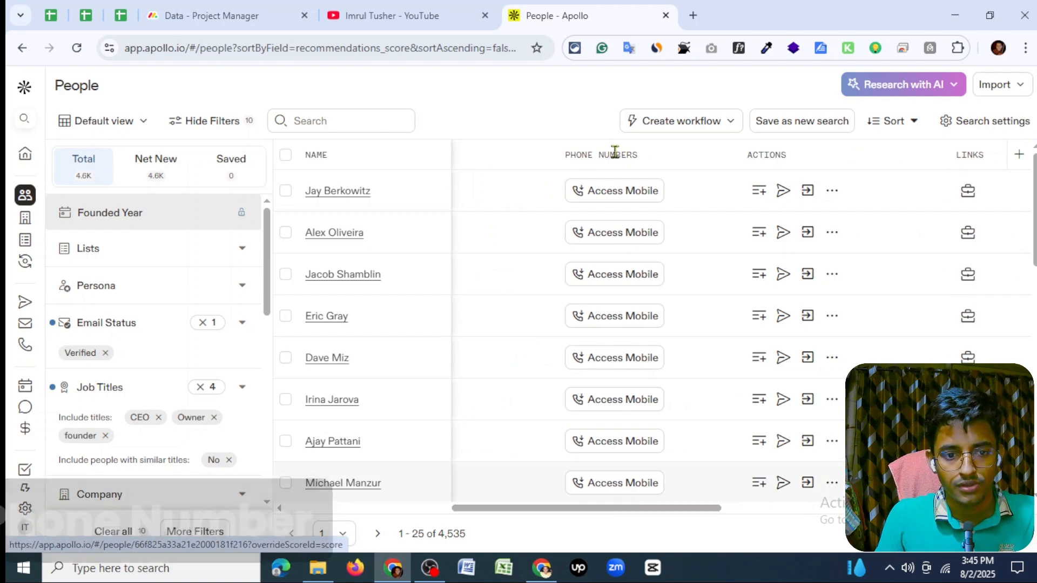
pyautogui.moveTo(605, 509); pyautogui.dragTo(786, 510)
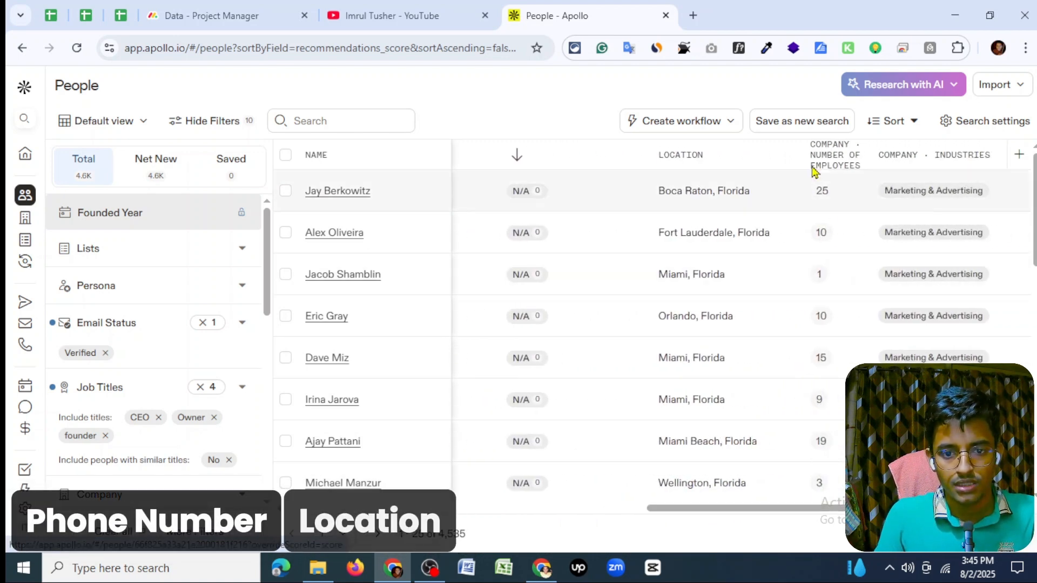
pyautogui.moveTo(729, 510); pyautogui.dragTo(349, 520)
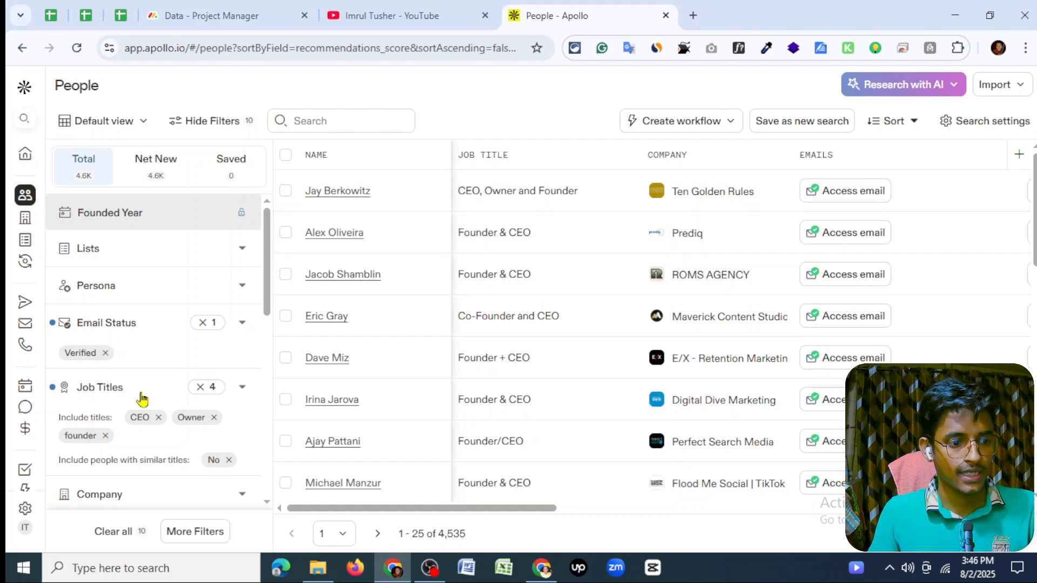
pyautogui.scroll(-5, 138, 398)
pyautogui.scroll(-2, 139, 334)
pyautogui.scroll(10, 142, 325)
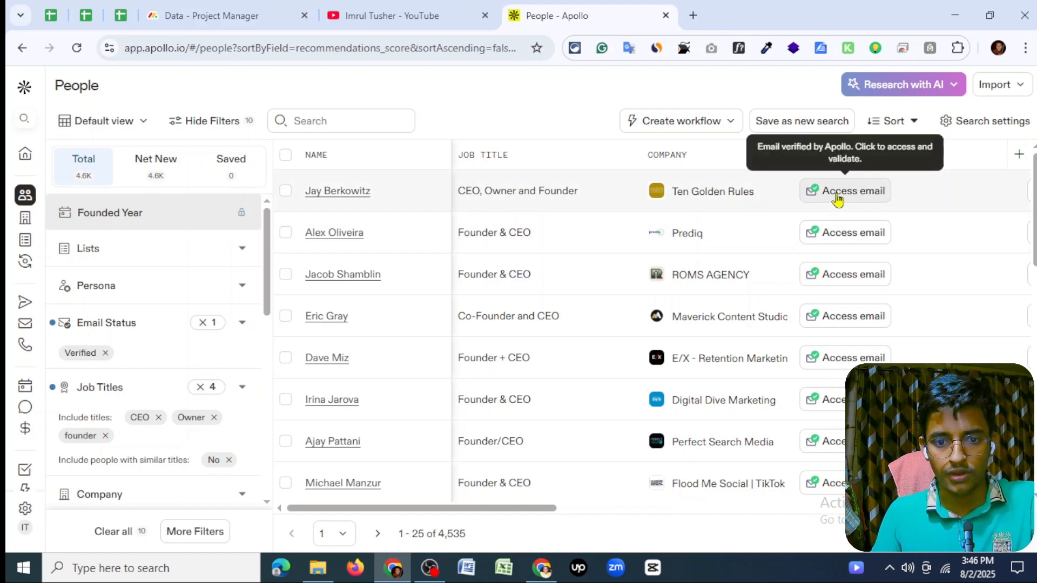
# Step: Reveal the email of the first contact in the results, at Ten Golden Rules, and copy the address
pyautogui.click(866, 195)
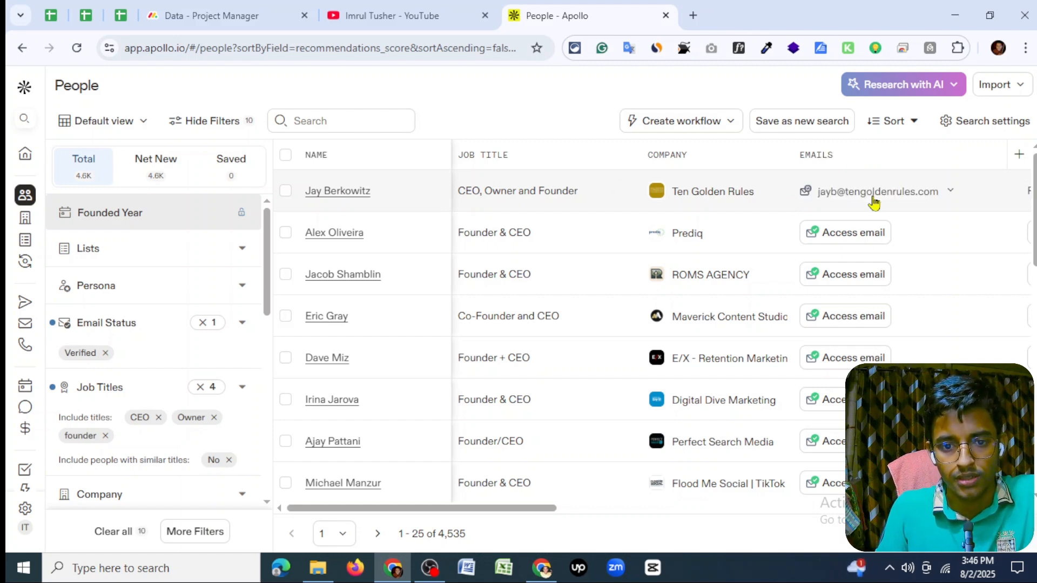
pyautogui.click(949, 194)
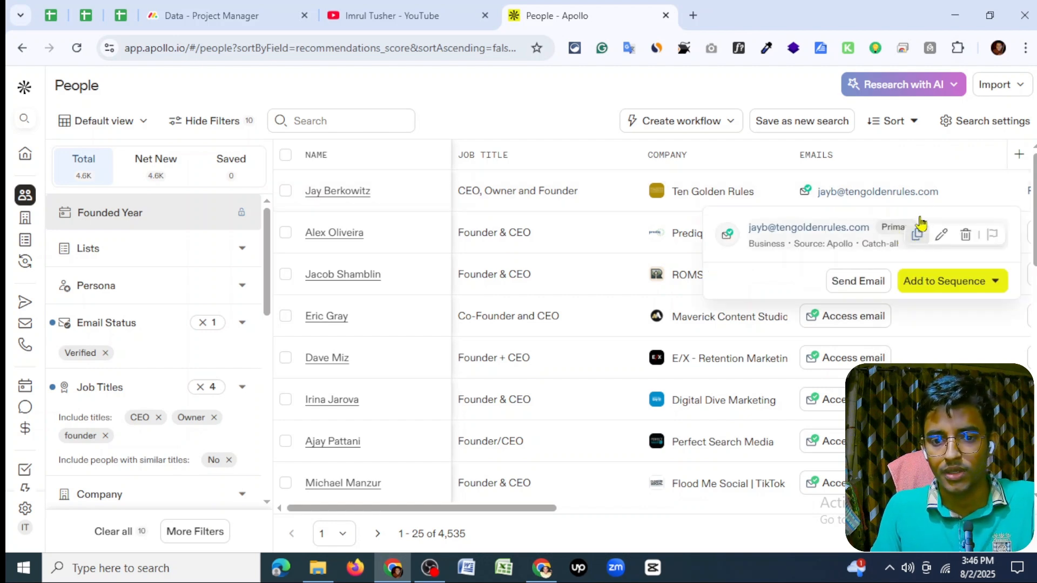
pyautogui.click(919, 230)
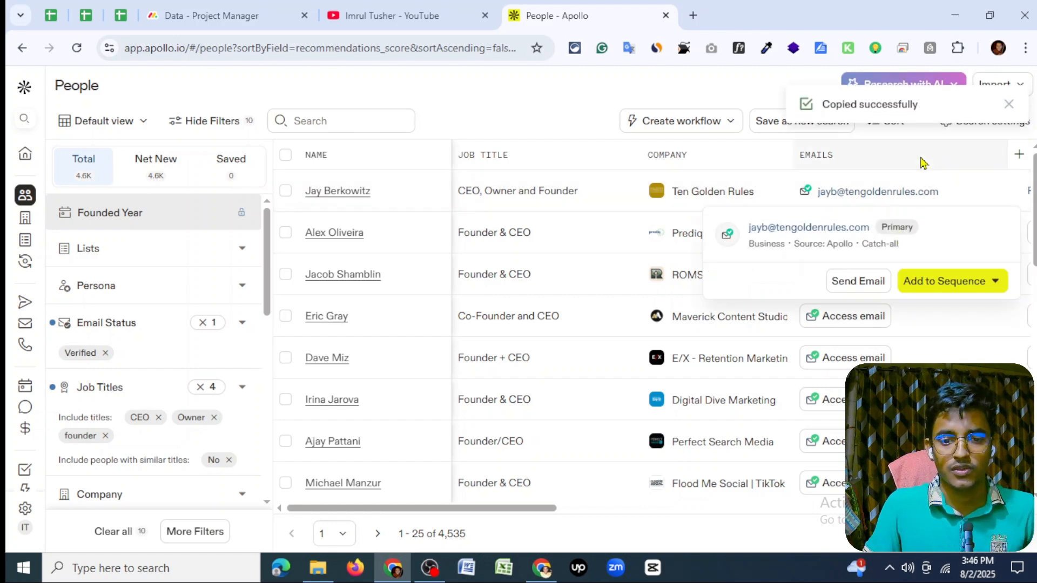
# Step: Examine the prices and credits of the upgrade plans in a separate browser tab and close that tab
pyautogui.scroll(-4, 296, 165)
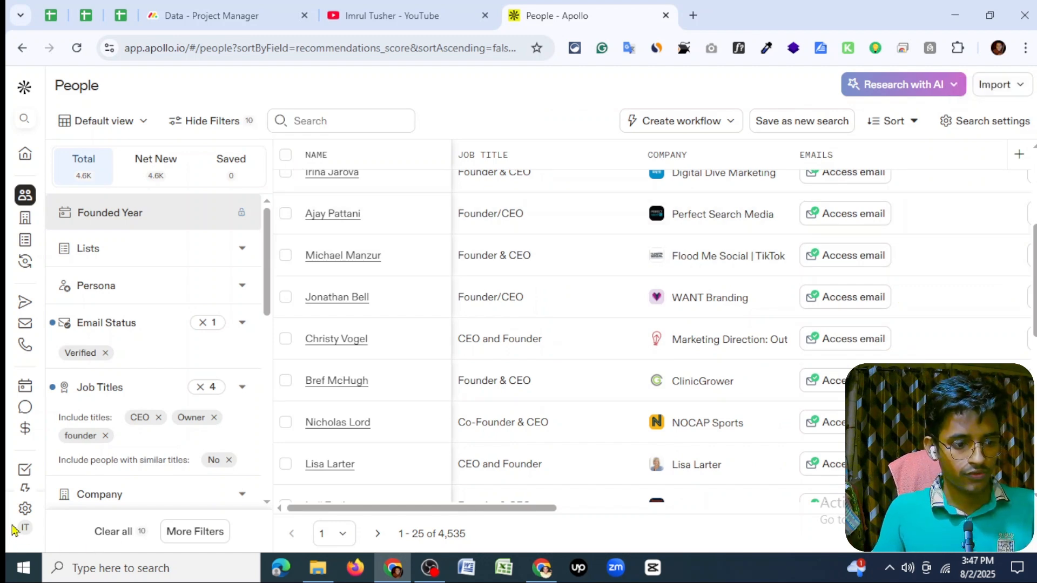
pyautogui.moveTo(37, 478)
pyautogui.rightClick(90, 473)
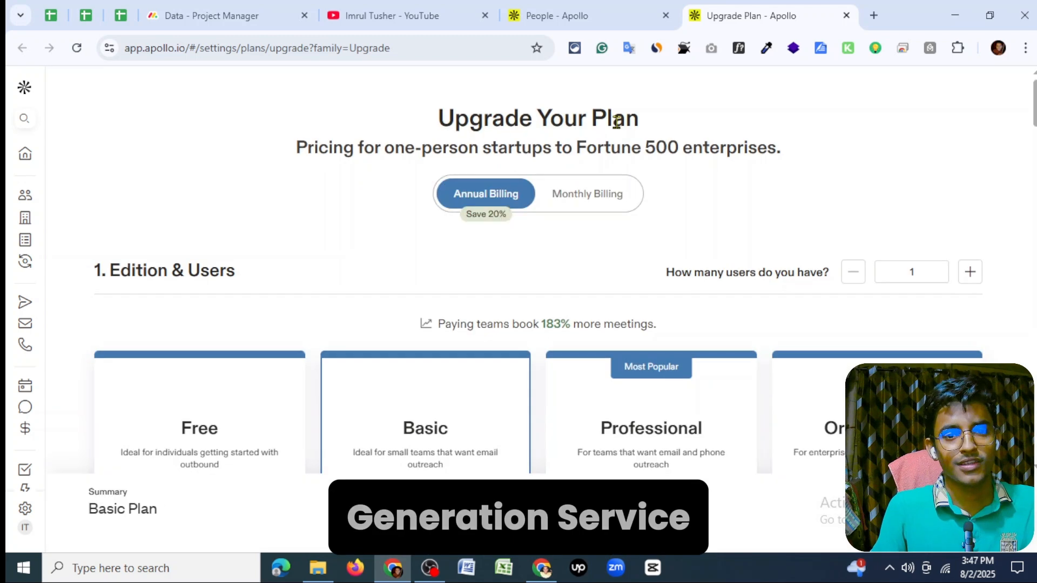
pyautogui.scroll(-4, 777, 97)
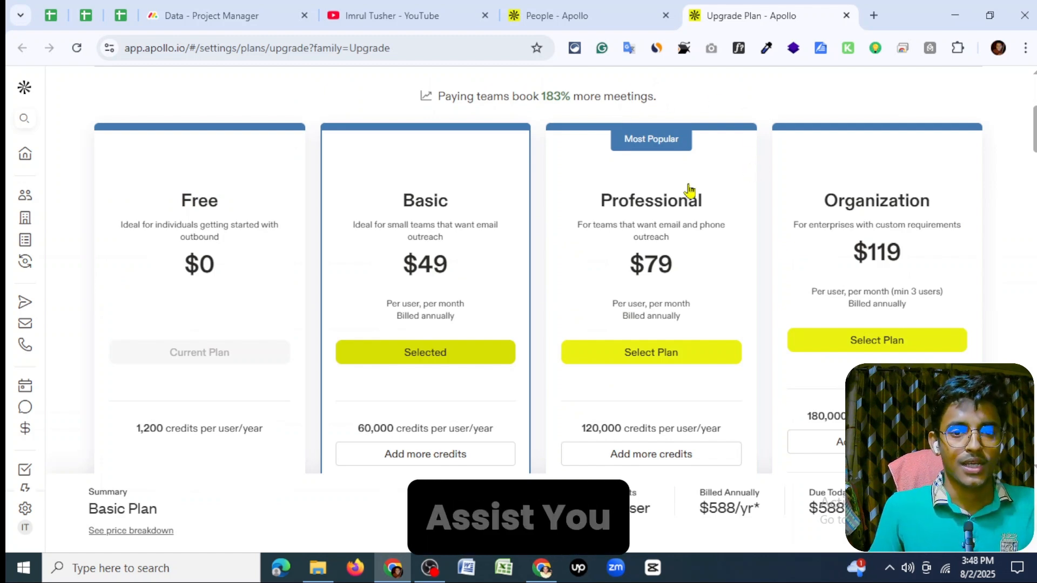
pyautogui.scroll(-1, 628, 178)
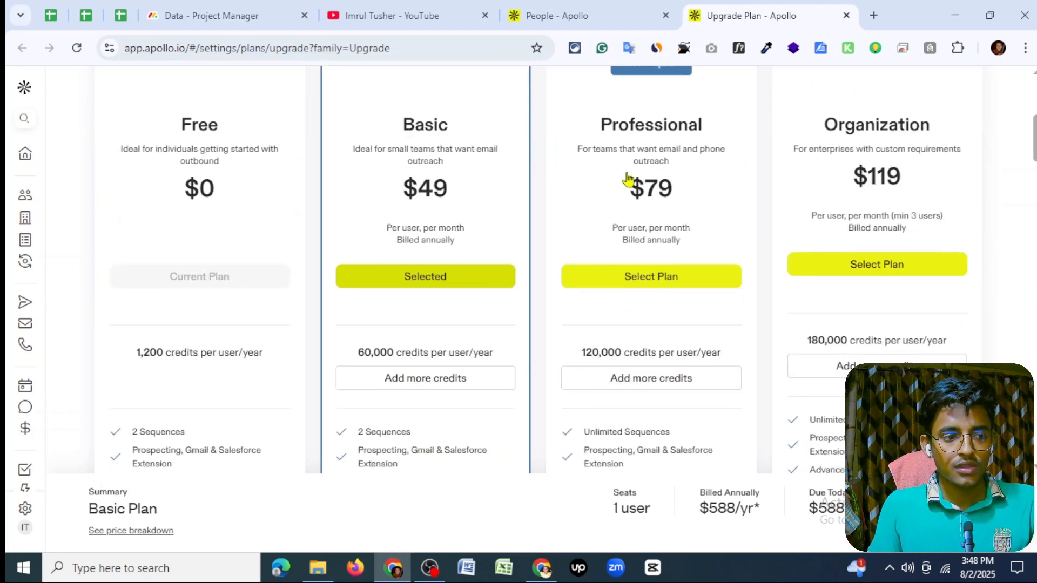
pyautogui.click(847, 16)
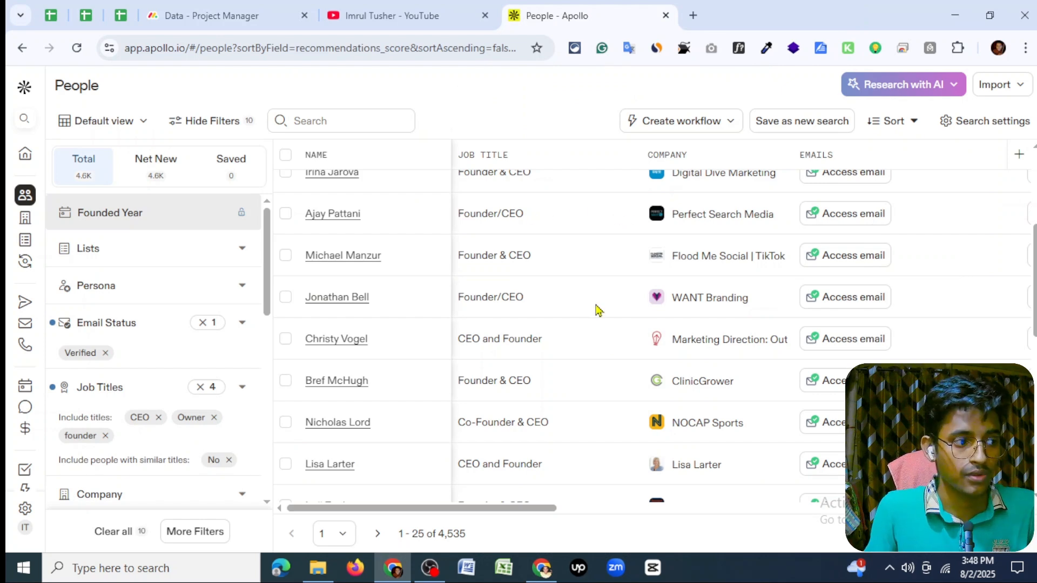
pyautogui.scroll(3, 597, 309)
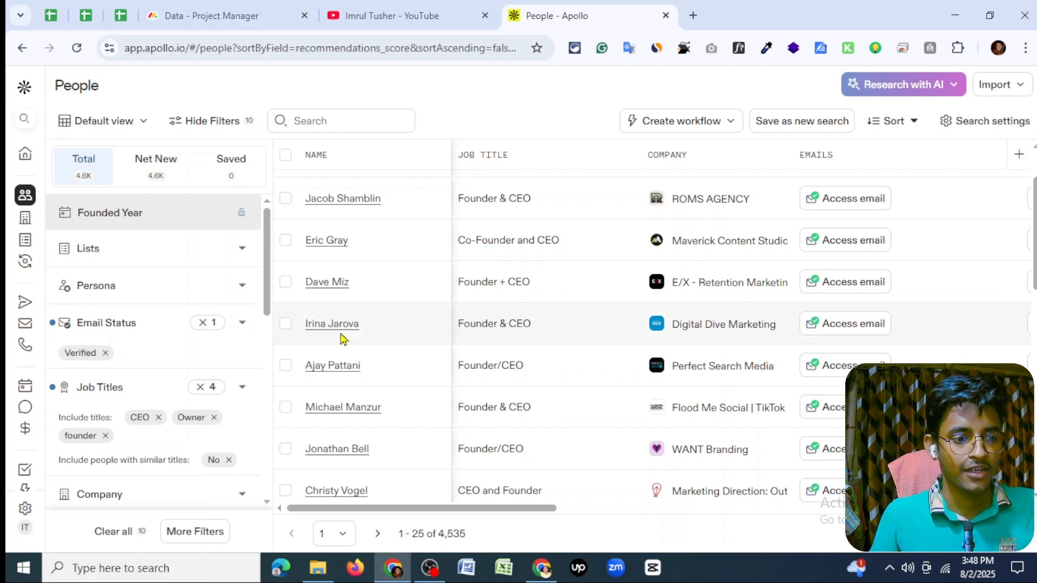
pyautogui.scroll(1, 449, 292)
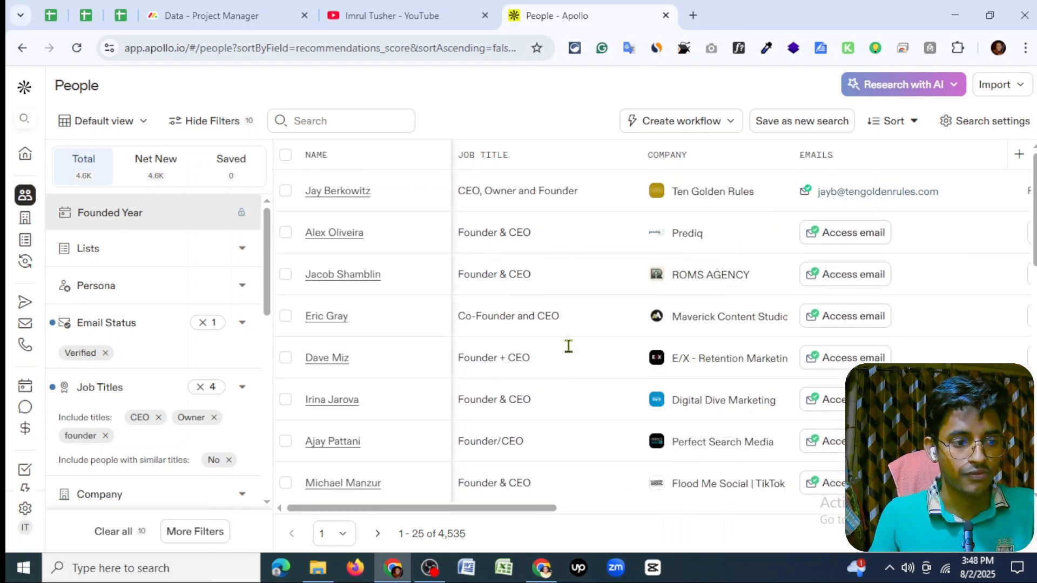
pyautogui.scroll(-1, 562, 272)
pyautogui.scroll(-3, 577, 276)
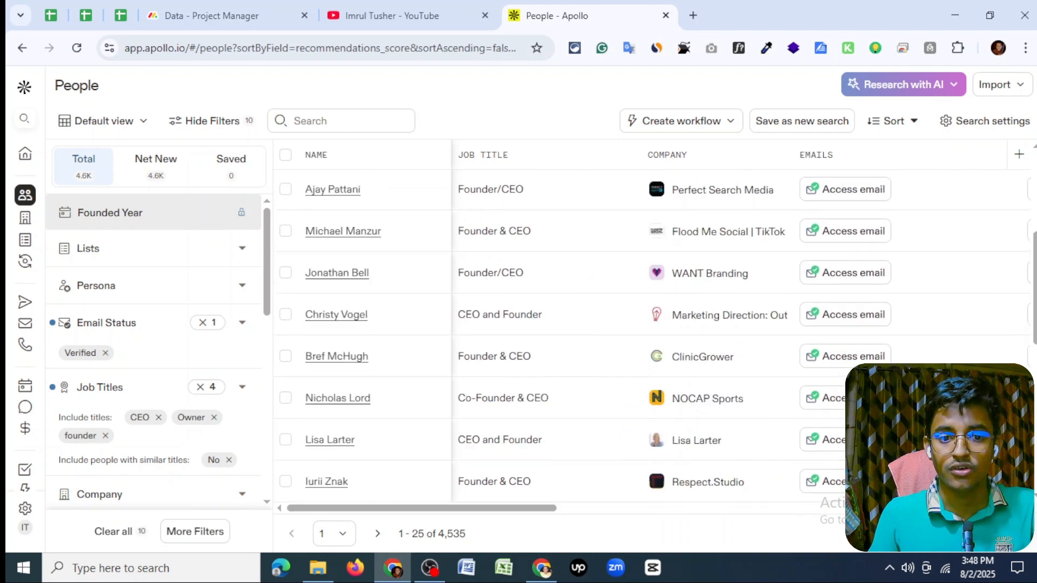
pyautogui.scroll(3, 873, 259)
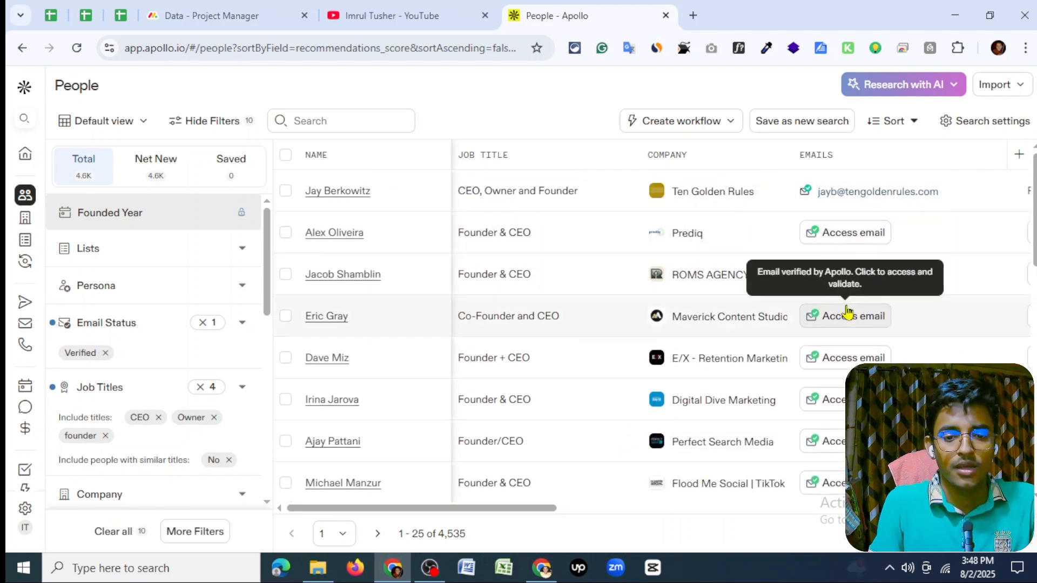
pyautogui.scroll(-5, 378, 335)
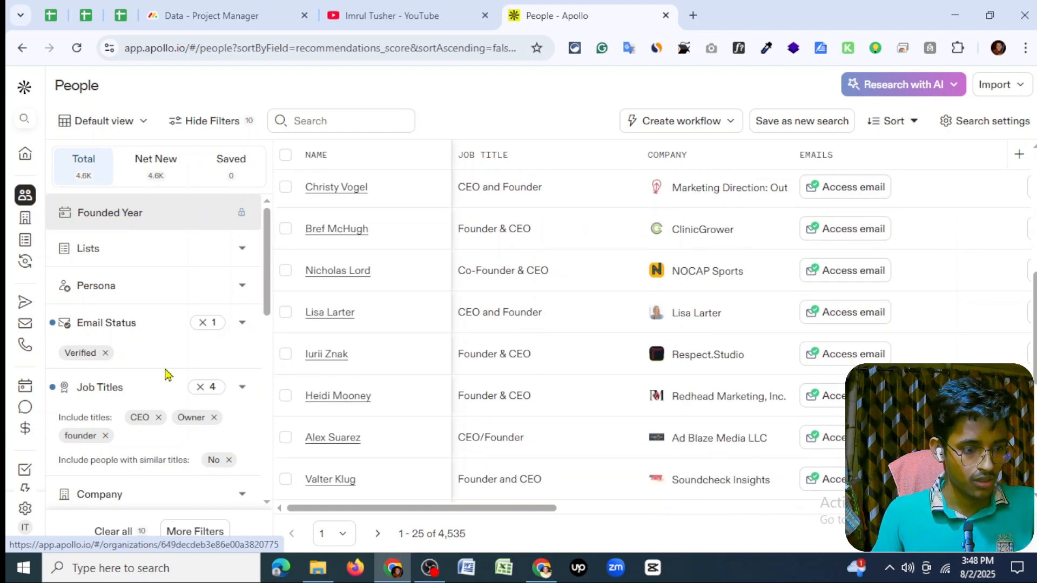
# Step: Switch from the people search to the Companies search page
pyautogui.moveTo(20, 221)
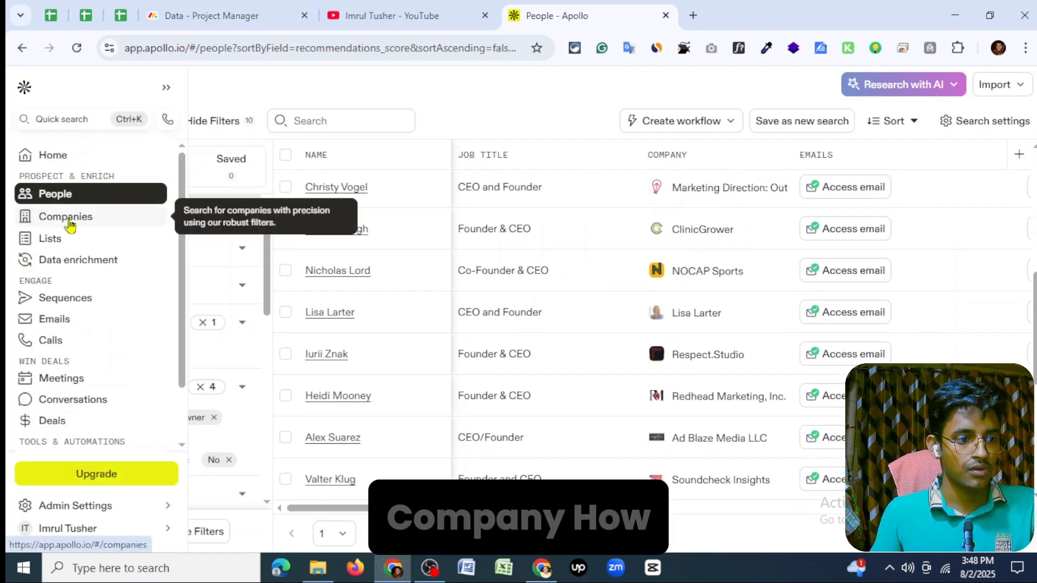
pyautogui.click(85, 219)
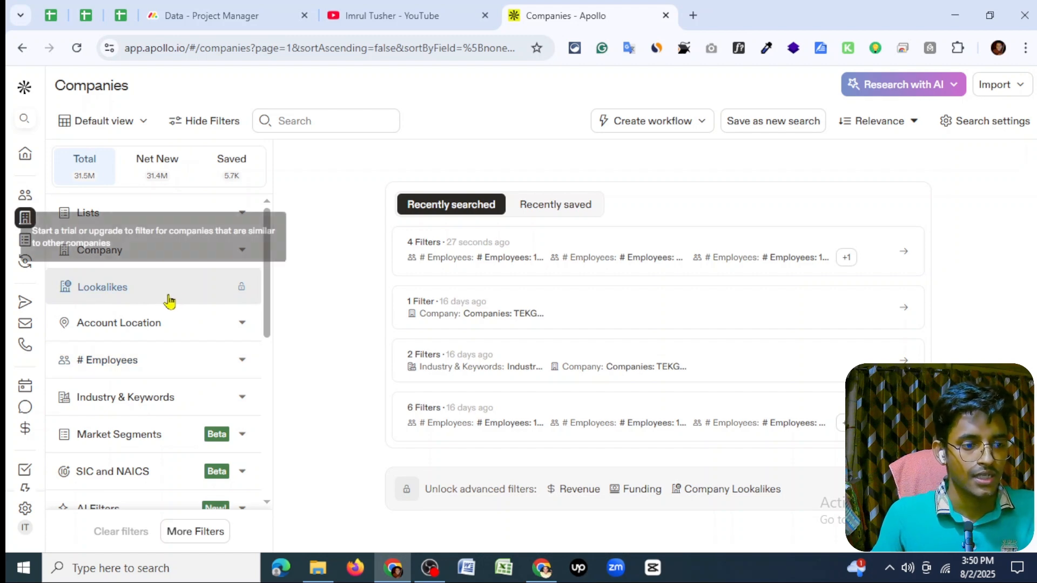
# Step: Filter the companies by account location, selecting United States as the region
pyautogui.scroll(-2, 224, 335)
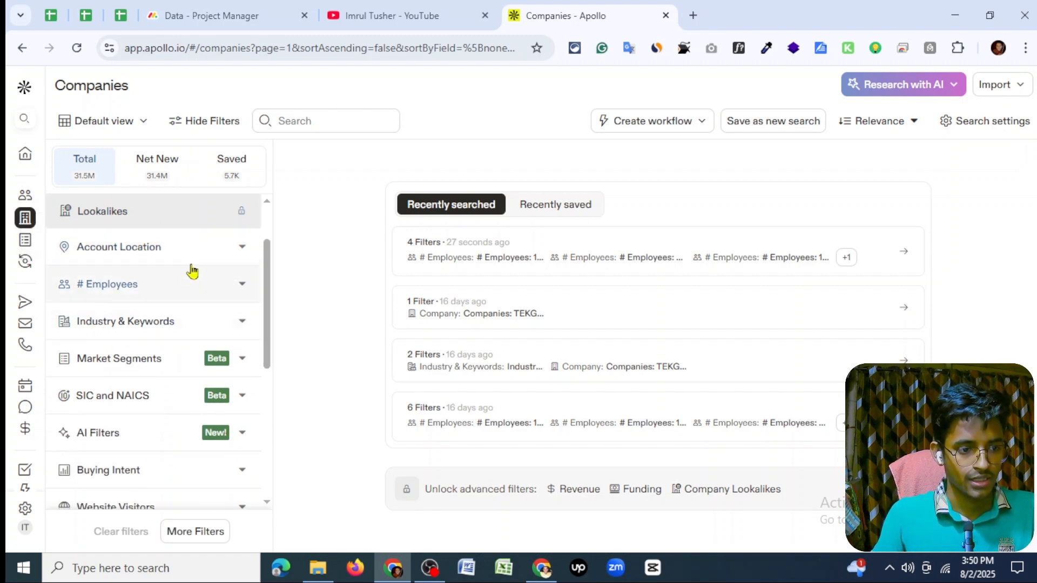
pyautogui.click(204, 250)
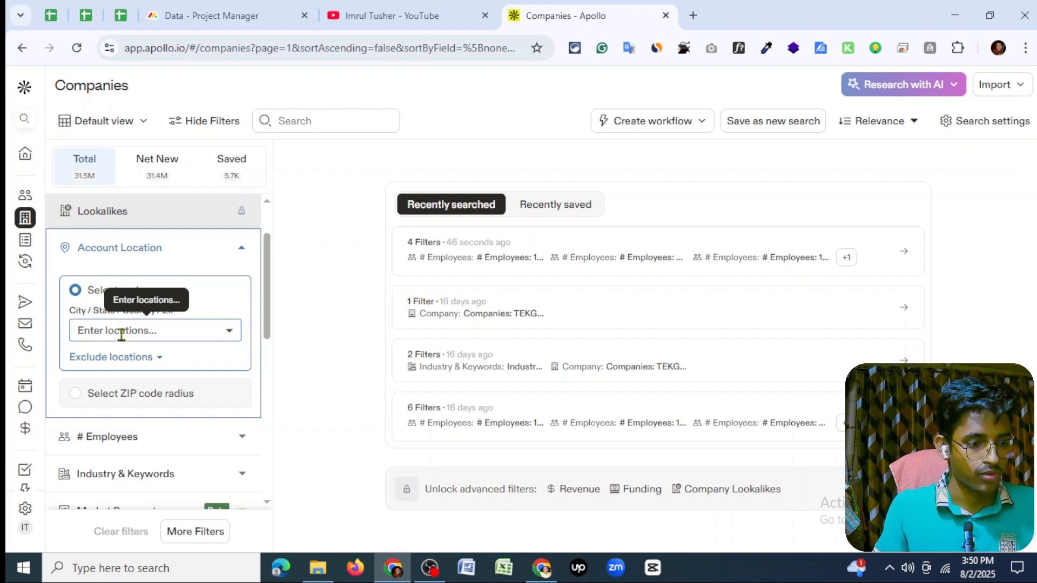
pyautogui.click(123, 333)
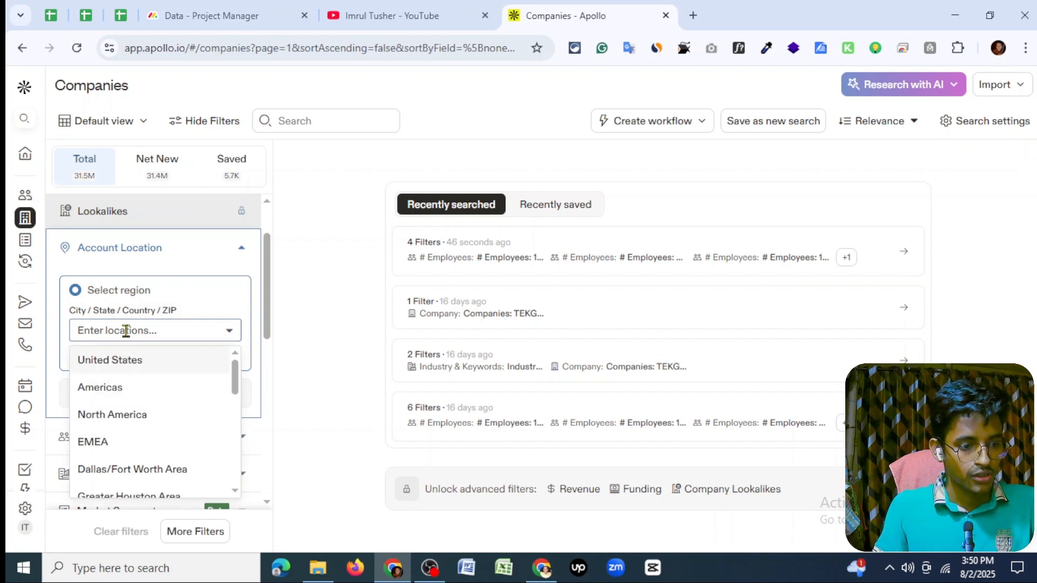
pyautogui.click(123, 364)
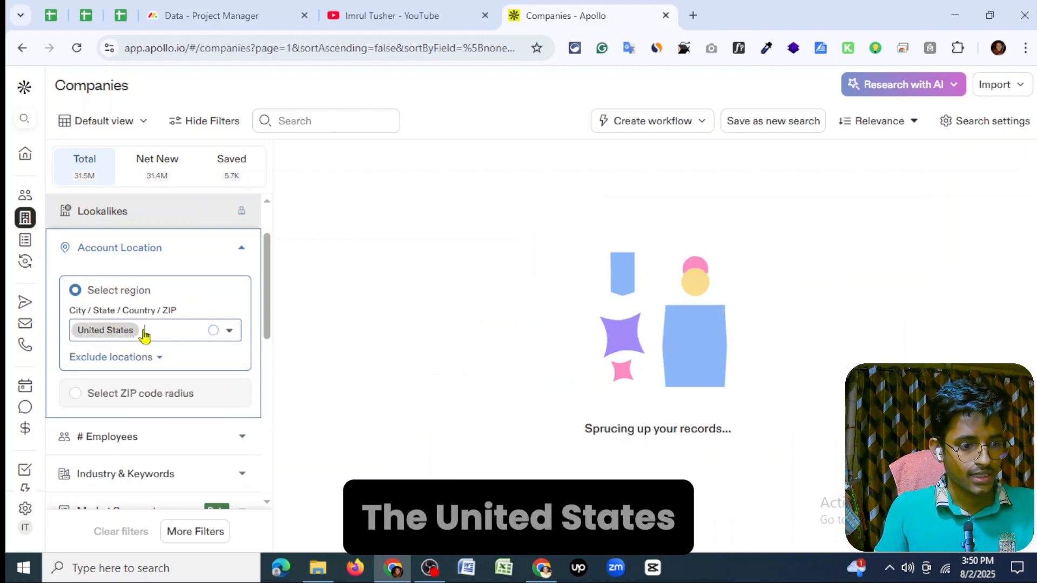
pyautogui.click(189, 251)
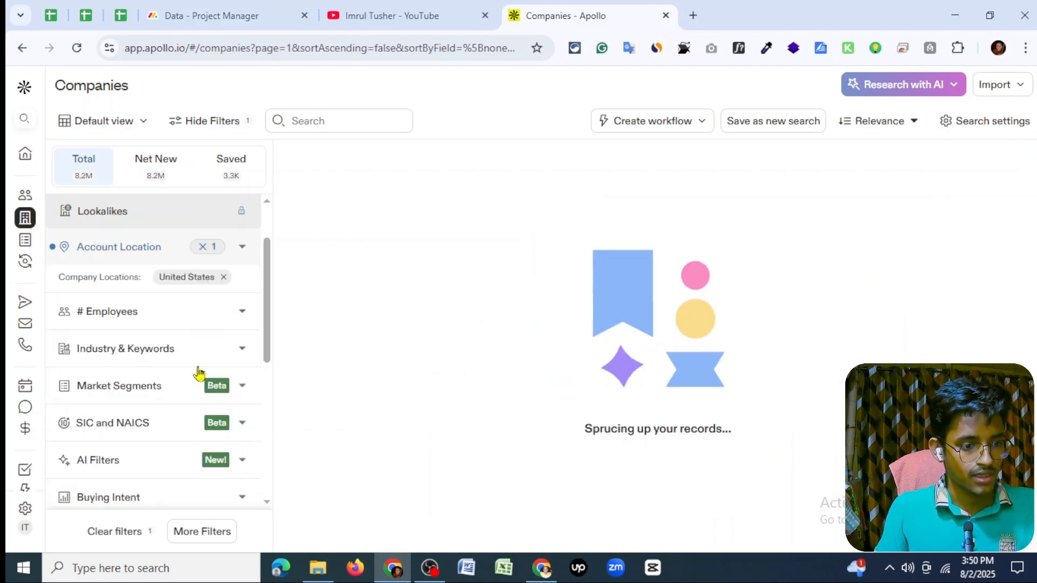
# Step: Limit the company search to the predefined 1-10 employee range and look over the resulting companies
pyautogui.click(155, 314)
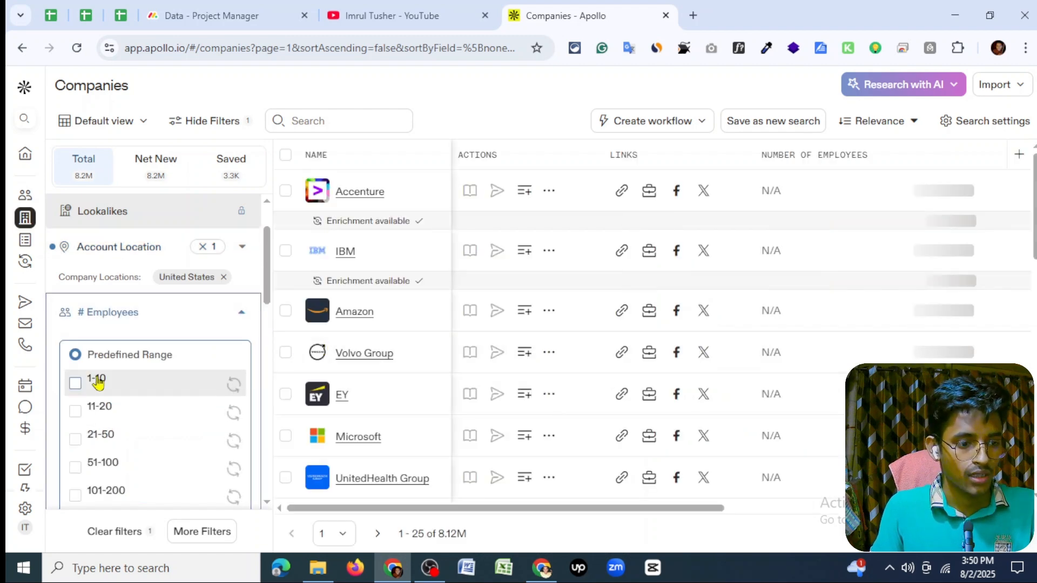
pyautogui.scroll(-3, 162, 357)
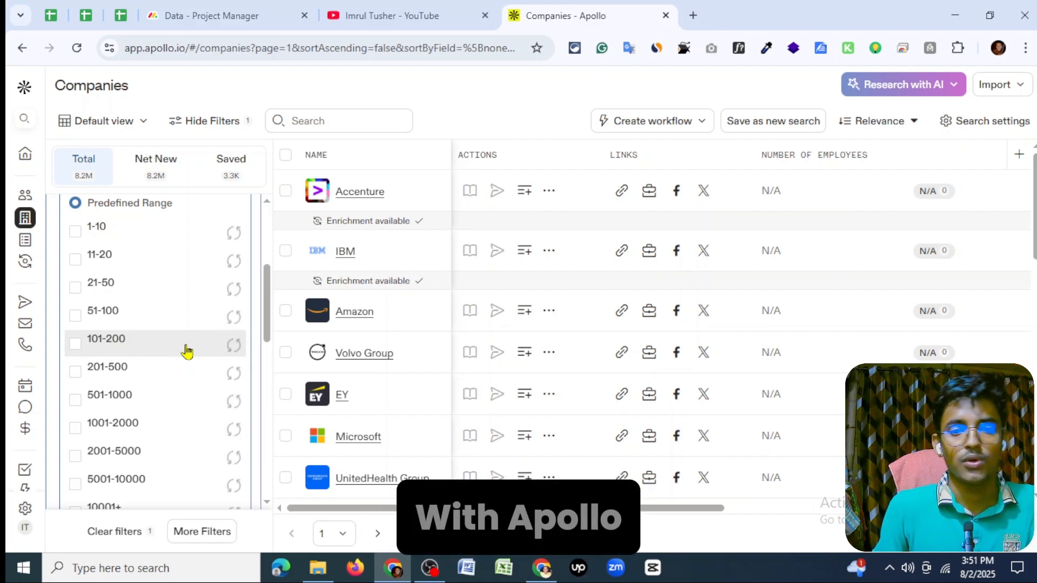
pyautogui.scroll(3, 139, 301)
pyautogui.scroll(-1, 79, 340)
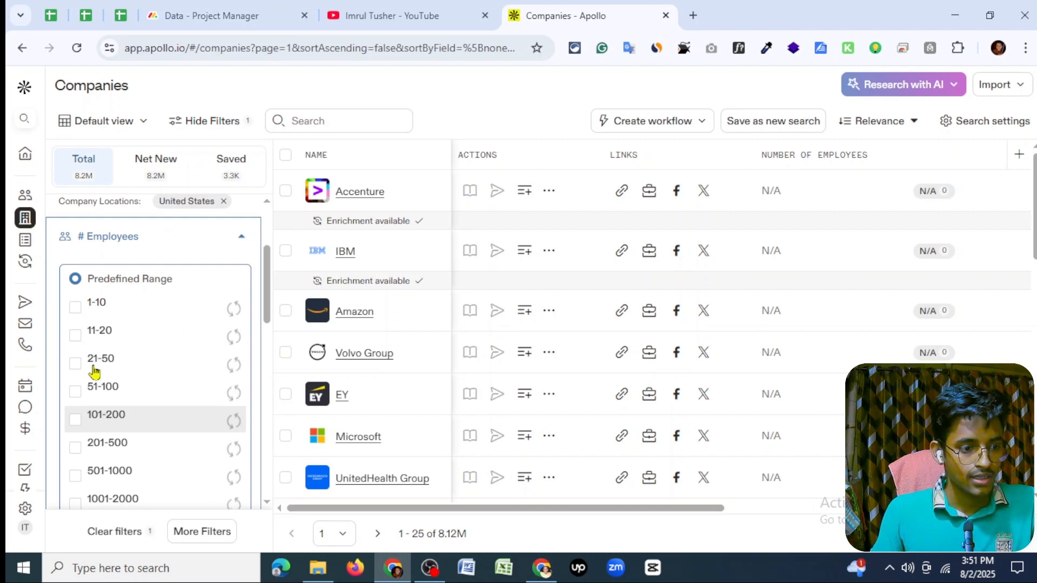
pyautogui.click(74, 308)
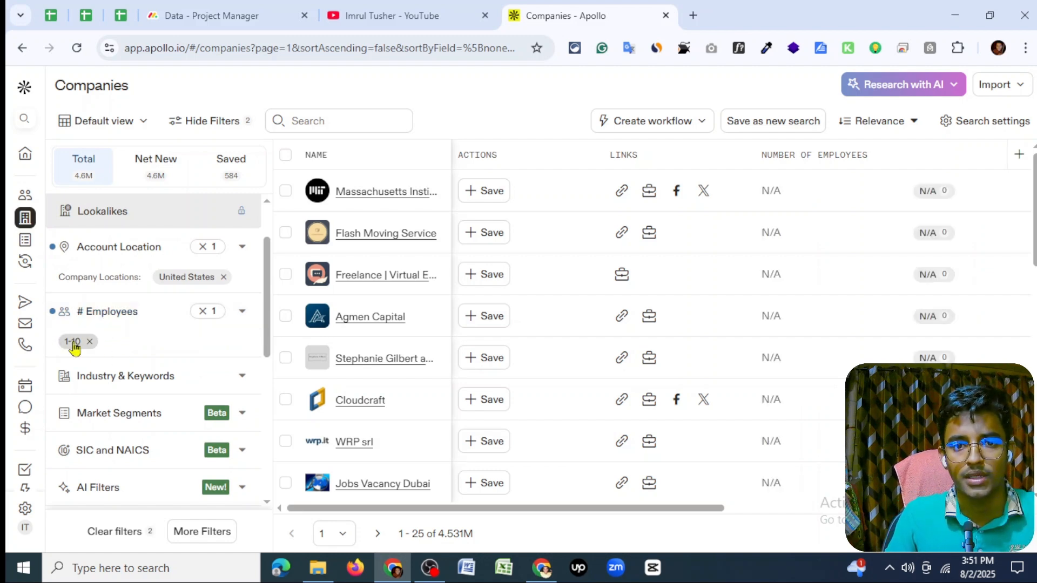
pyautogui.scroll(-3, 359, 343)
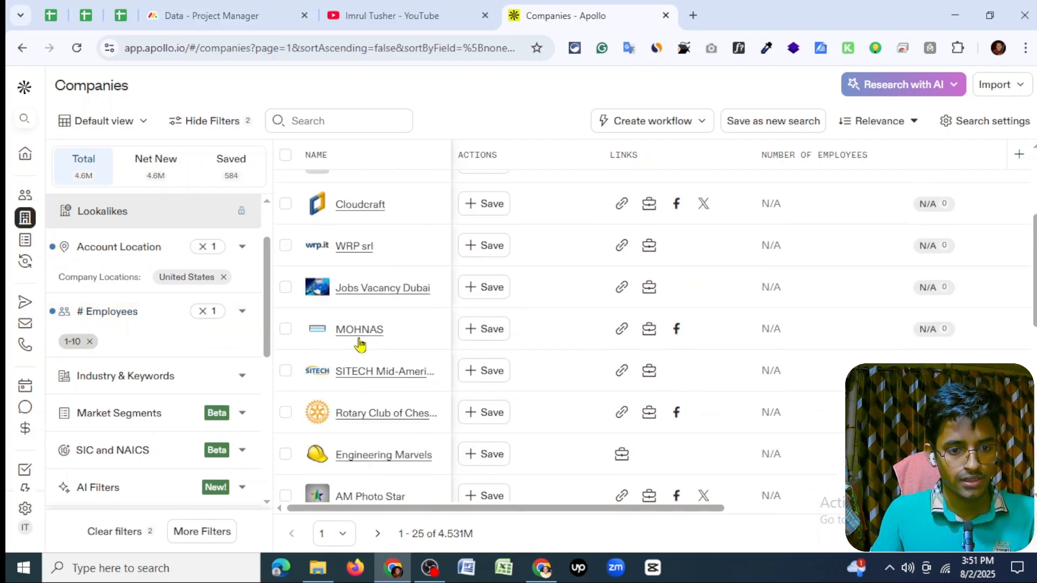
pyautogui.scroll(3, 360, 344)
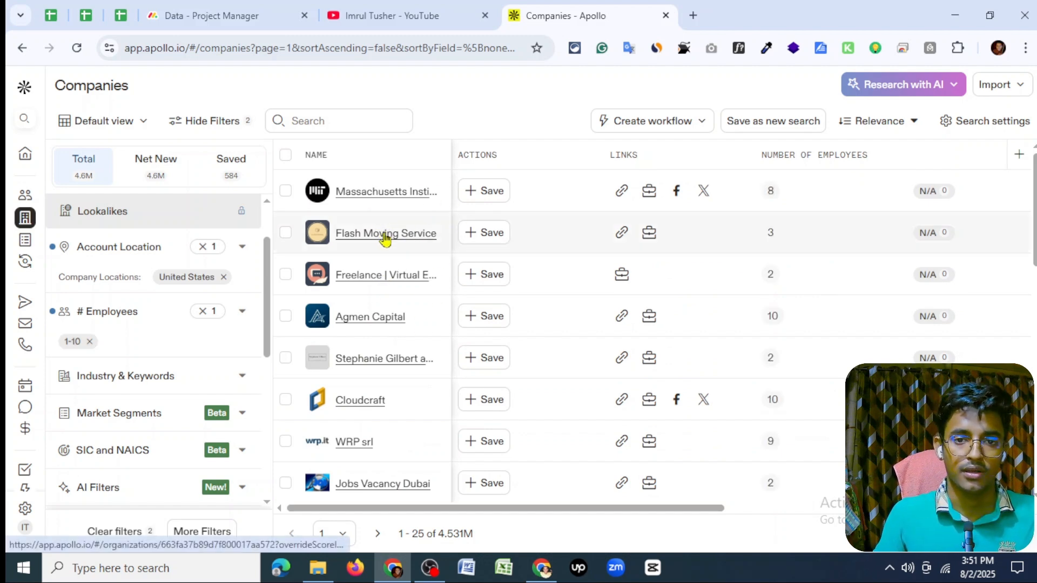
# Step: Add construction as the industry filter for the company search
pyautogui.scroll(-2, 153, 348)
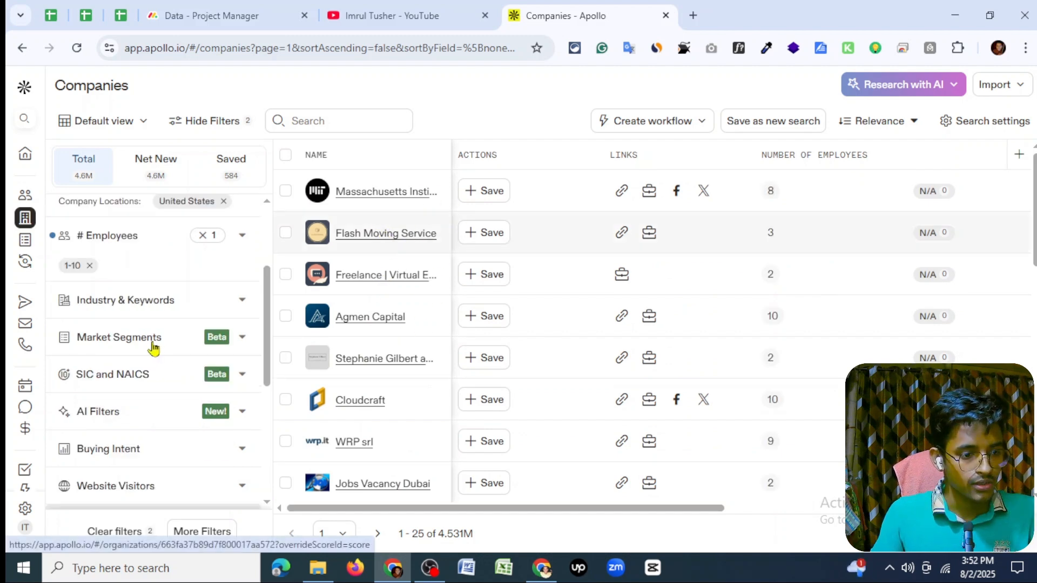
pyautogui.click(242, 303)
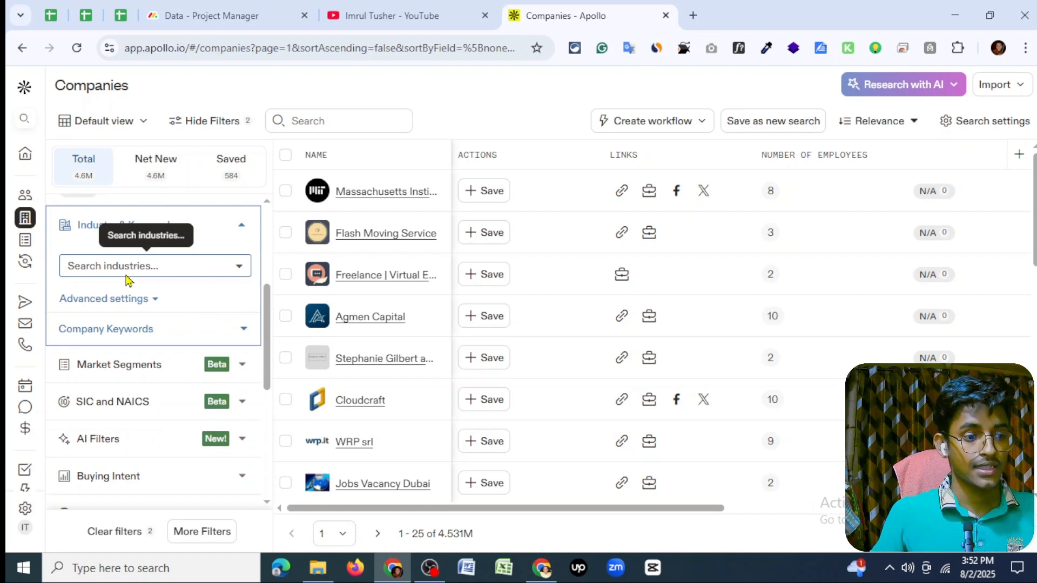
pyautogui.click(154, 339)
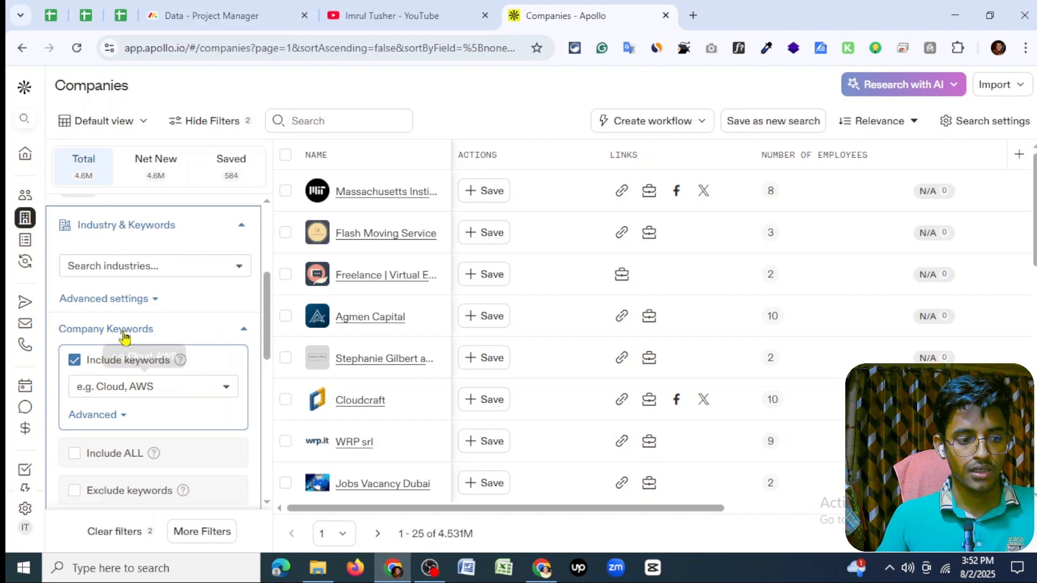
pyautogui.click(248, 332)
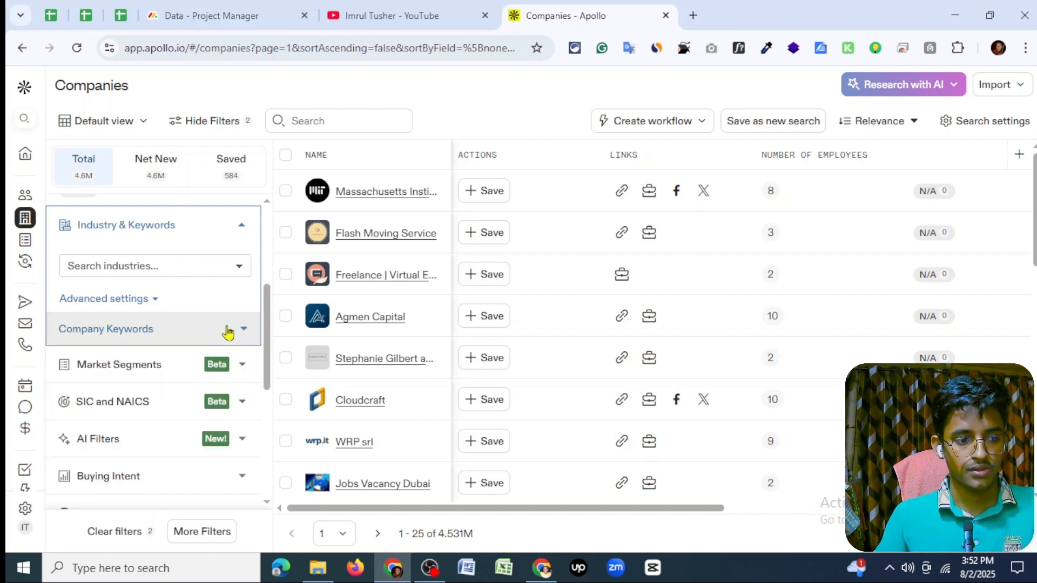
pyautogui.click(152, 273)
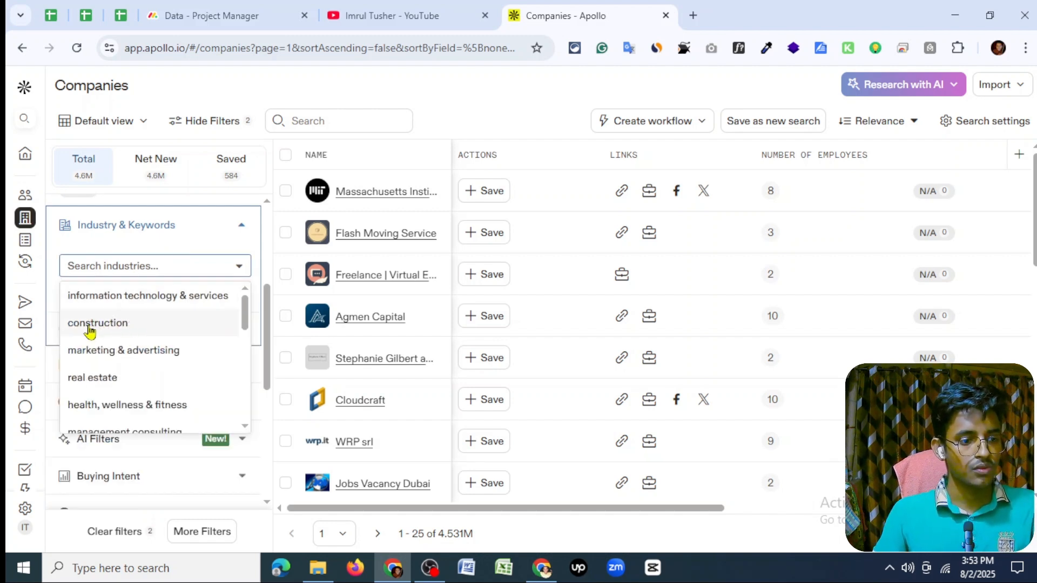
pyautogui.click(98, 323)
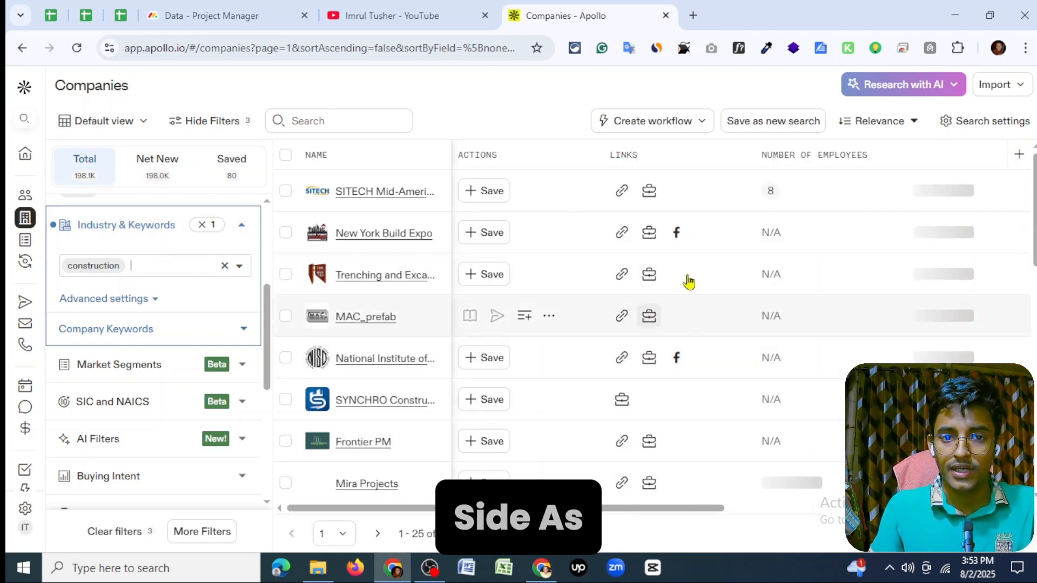
pyautogui.scroll(2, 208, 295)
pyautogui.click(241, 301)
# Step: Review the remaining company filters, including the locked ones, and check the applied location, employee and industry filters against the company list
pyautogui.scroll(-5, 197, 363)
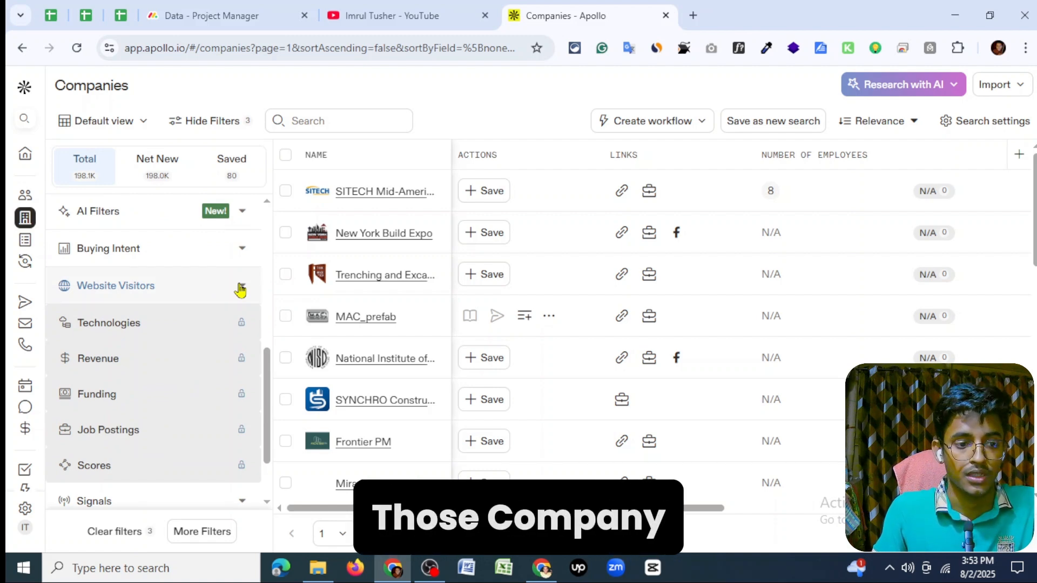
pyautogui.scroll(-2, 227, 291)
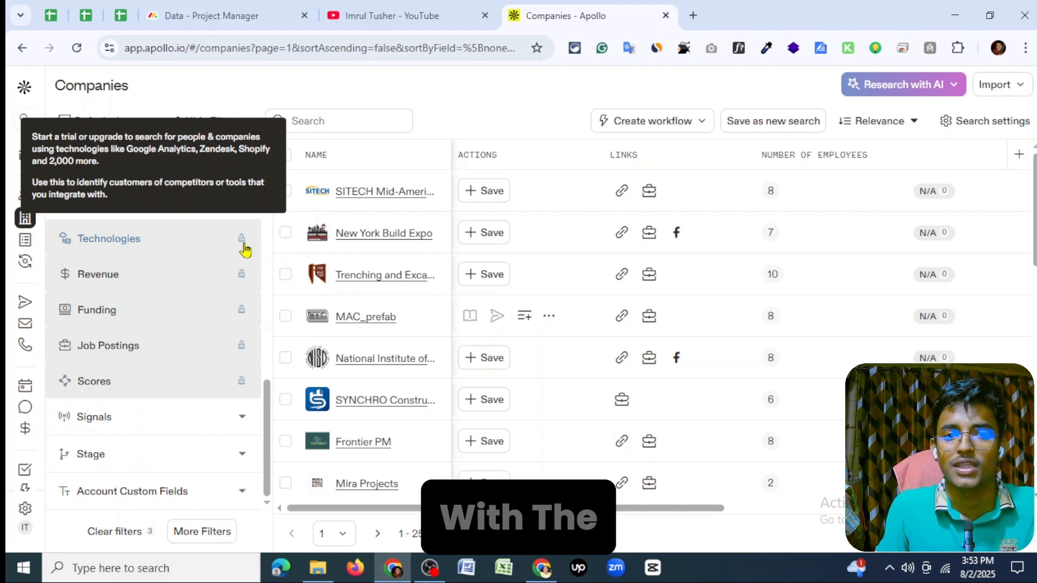
pyautogui.scroll(10, 227, 374)
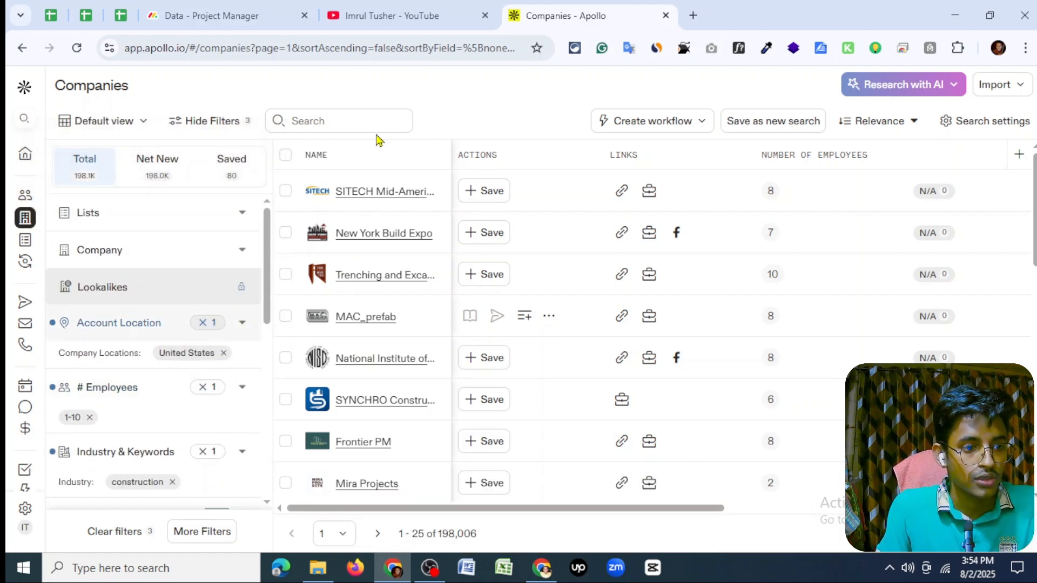
pyautogui.scroll(-2, 112, 243)
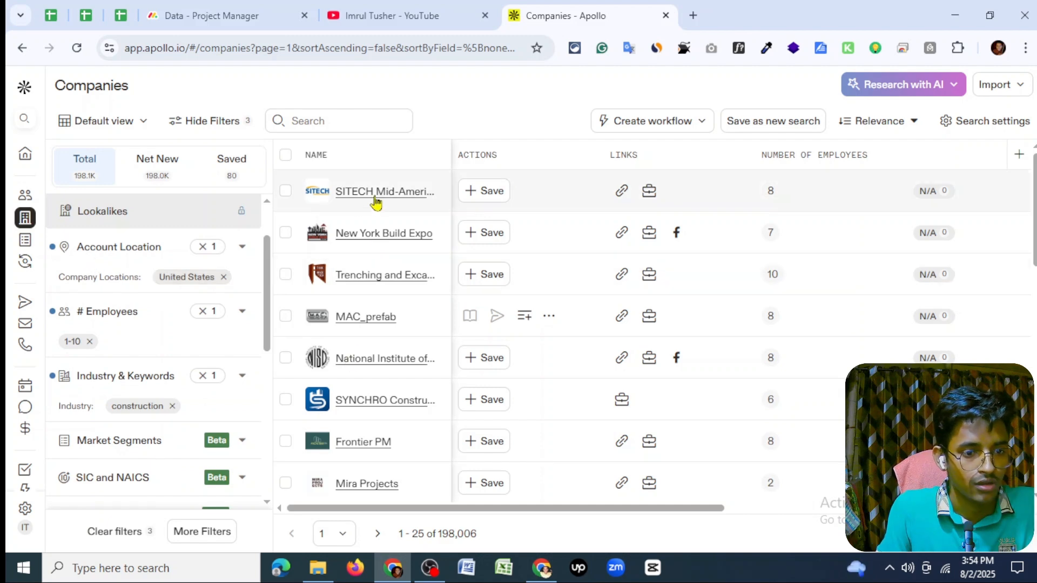
pyautogui.scroll(-2, 380, 260)
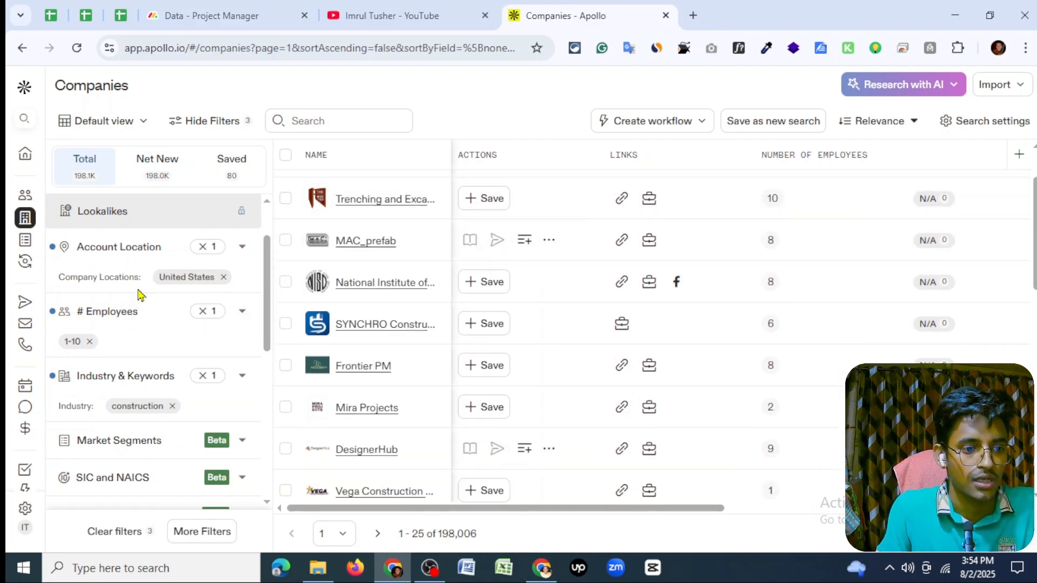
pyautogui.scroll(-2, 162, 280)
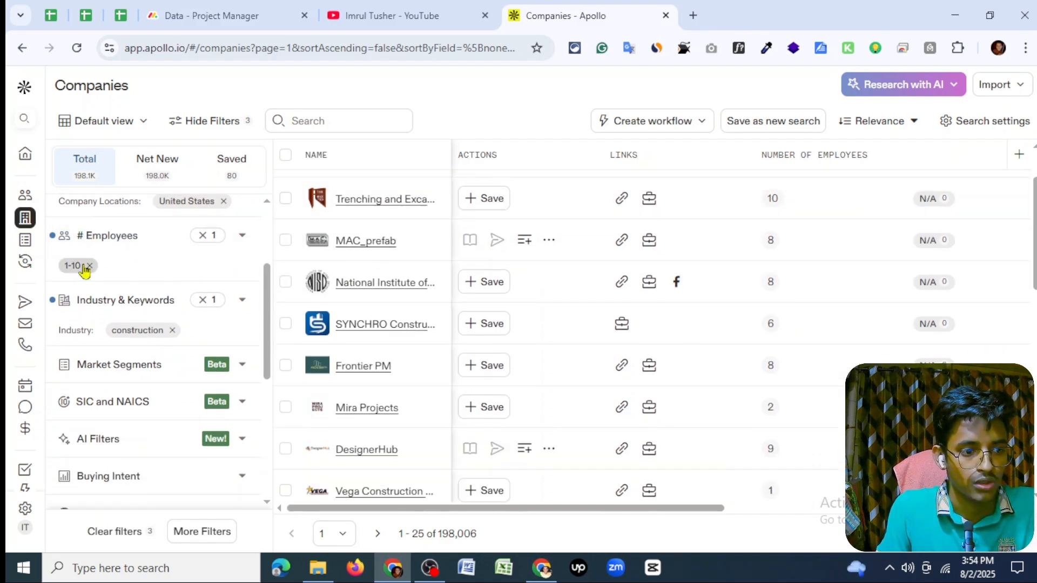
pyautogui.scroll(-2, 107, 320)
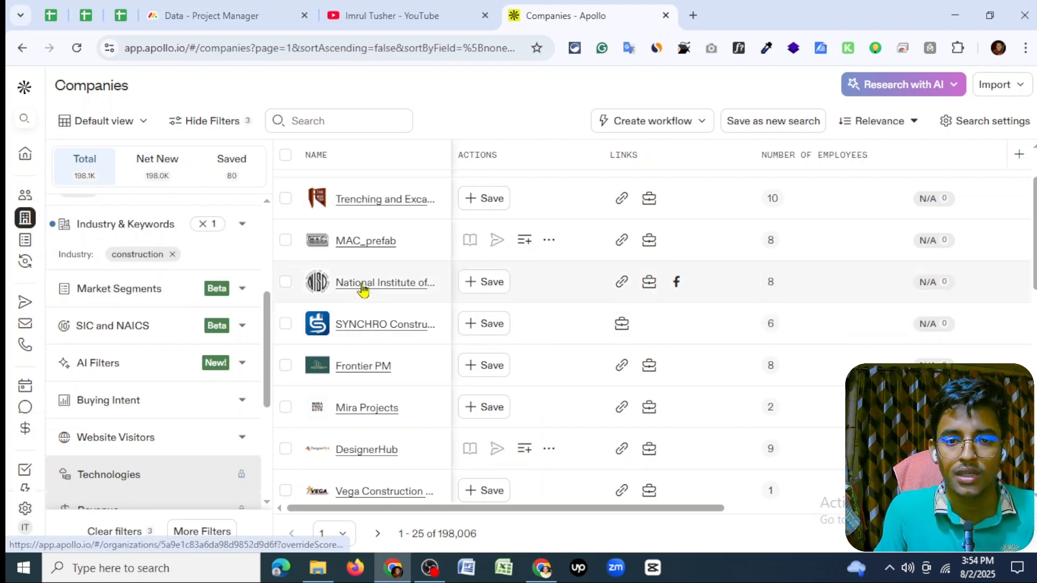
pyautogui.scroll(-1, 253, 318)
pyautogui.scroll(1, 330, 310)
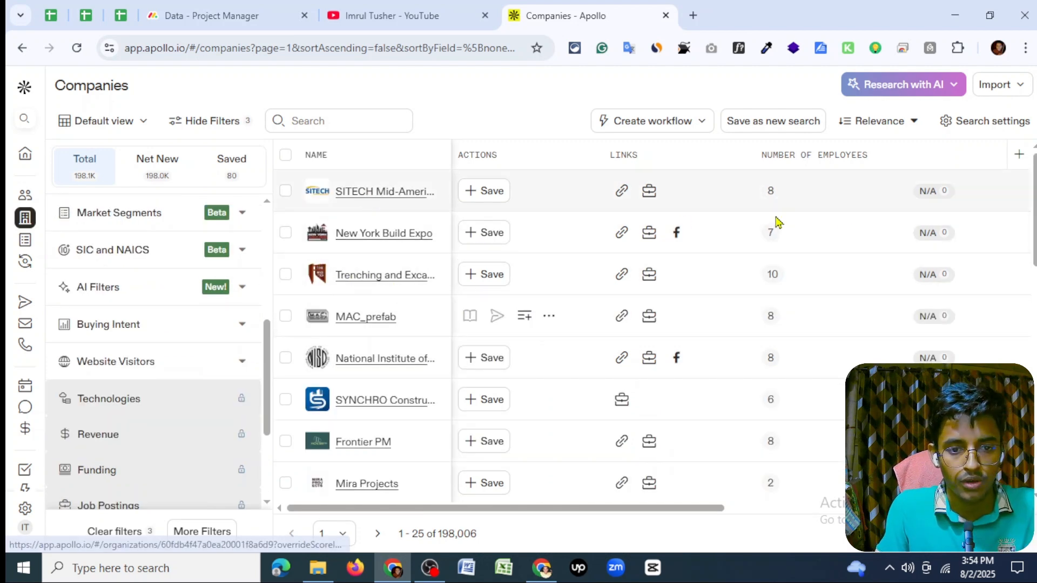
pyautogui.scroll(-1, 778, 219)
pyautogui.scroll(1, 779, 212)
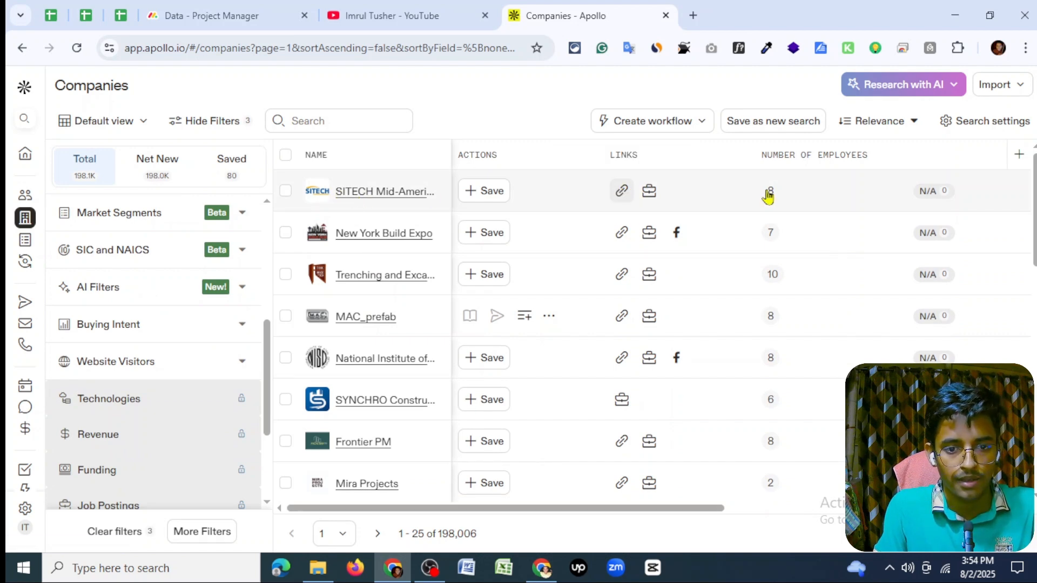
# Step: Examine the results table's industries, keywords and location columns, and return to the company links
pyautogui.click(731, 509)
pyautogui.moveTo(764, 510); pyautogui.dragTo(741, 534)
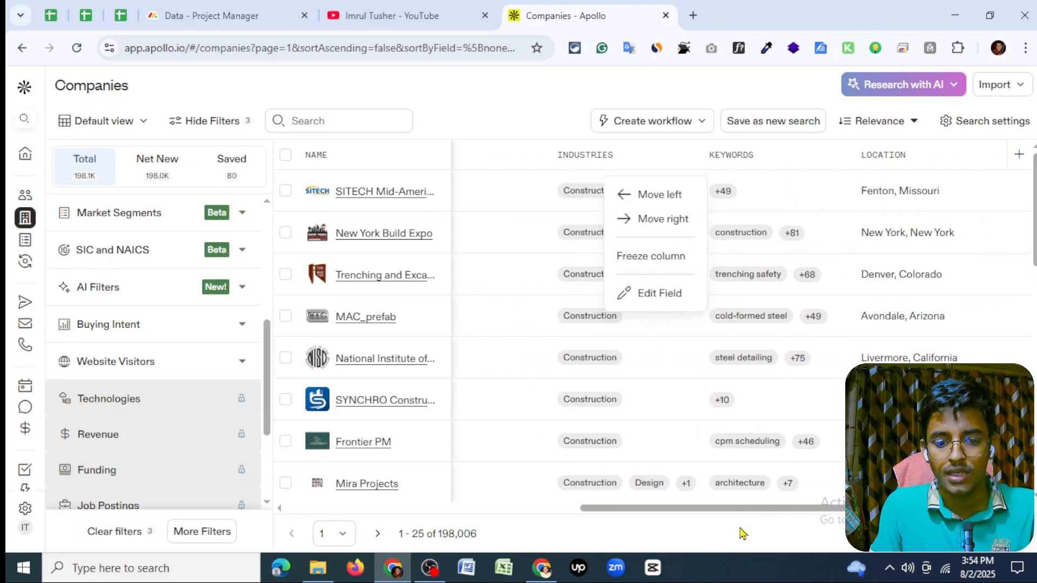
pyautogui.click(739, 541)
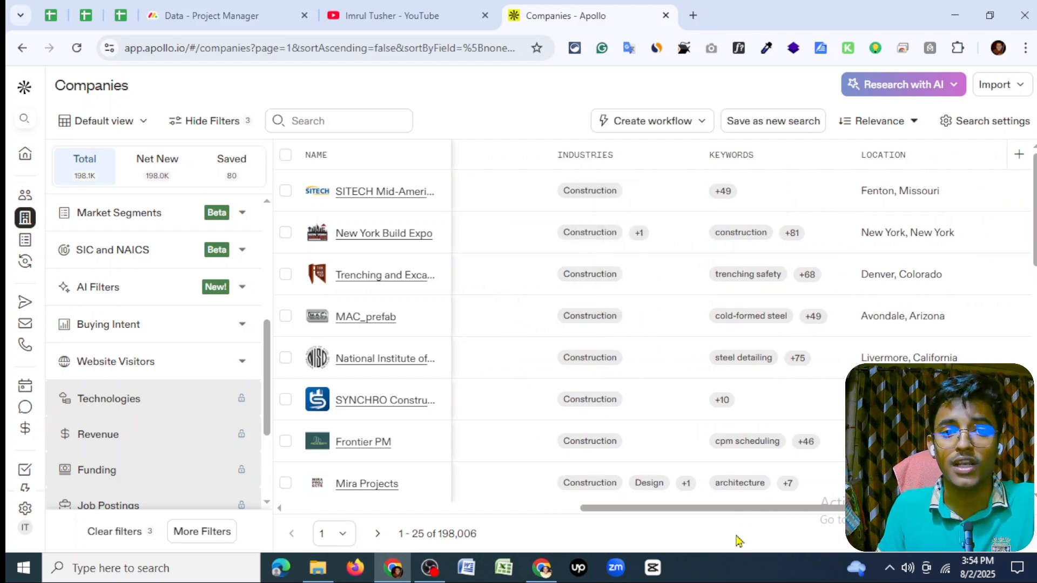
pyautogui.moveTo(641, 509); pyautogui.dragTo(412, 447)
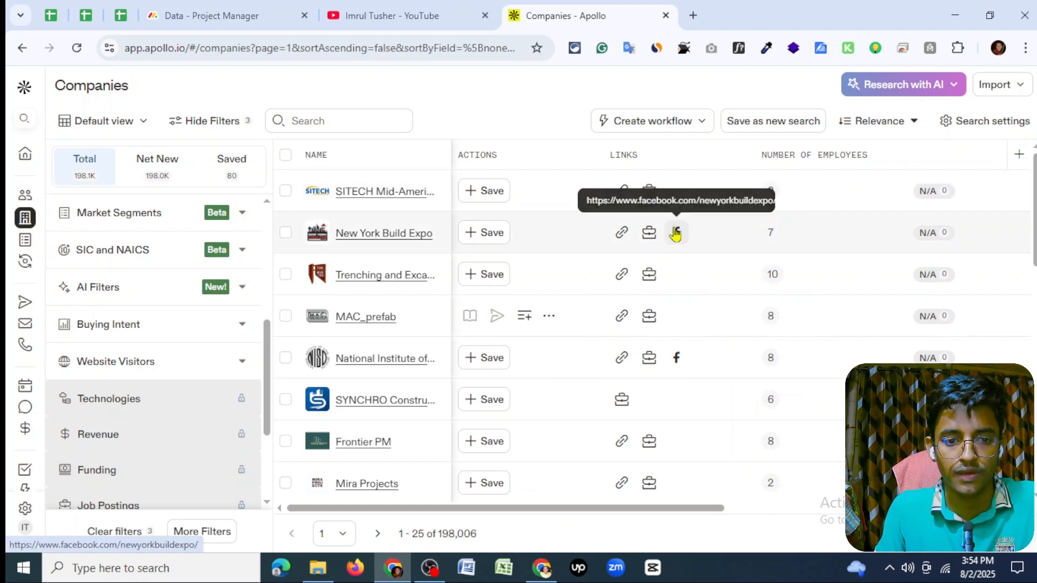
# Step: View the website of the first listed company, SITECH Mid-America, for its contact details and close that page
pyautogui.click(622, 192)
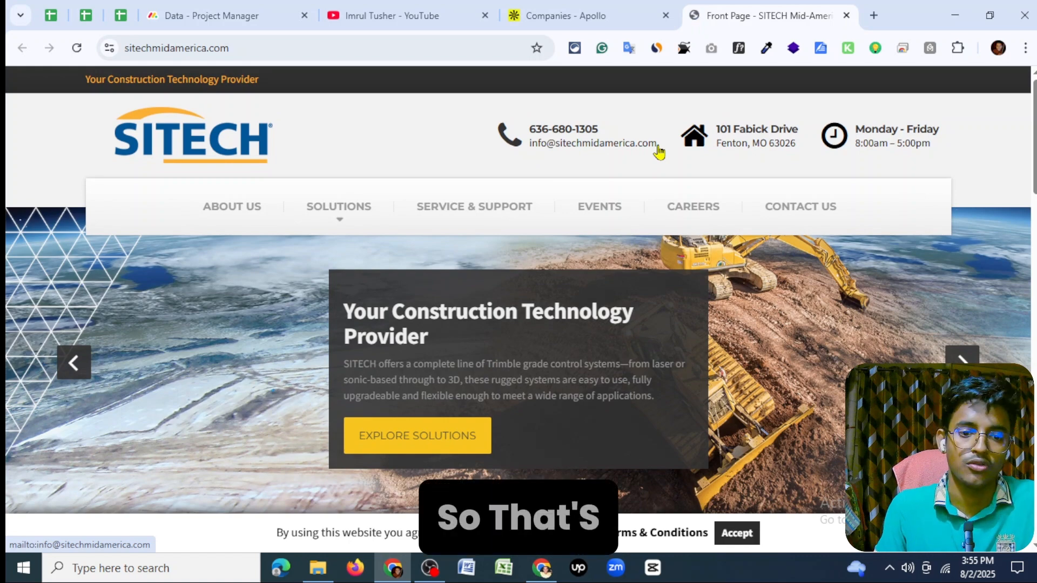
pyautogui.click(845, 16)
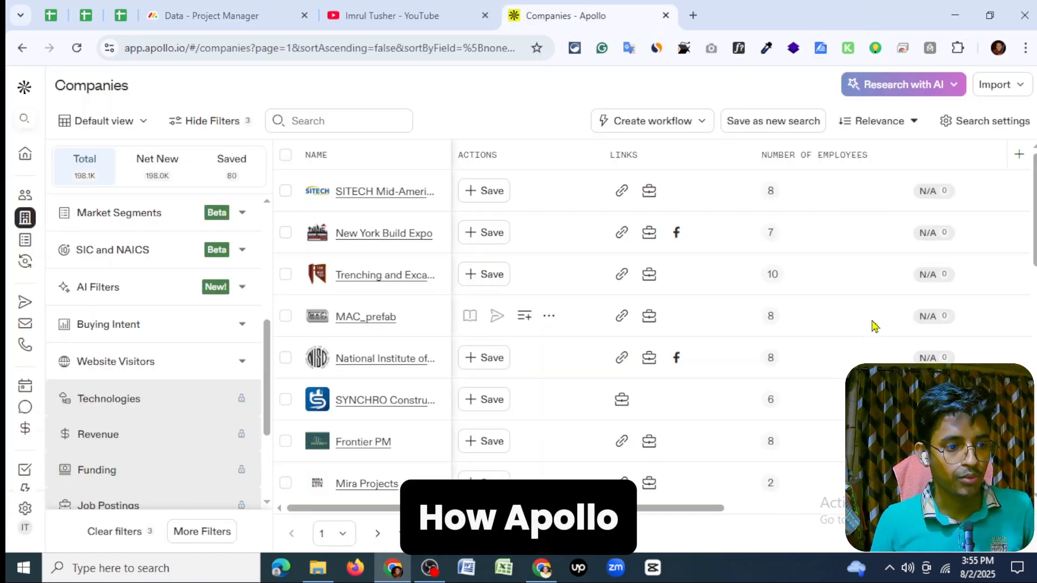
# Step: Switch to the open YouTube channel's videos page in the browser
pyautogui.moveTo(64, 259)
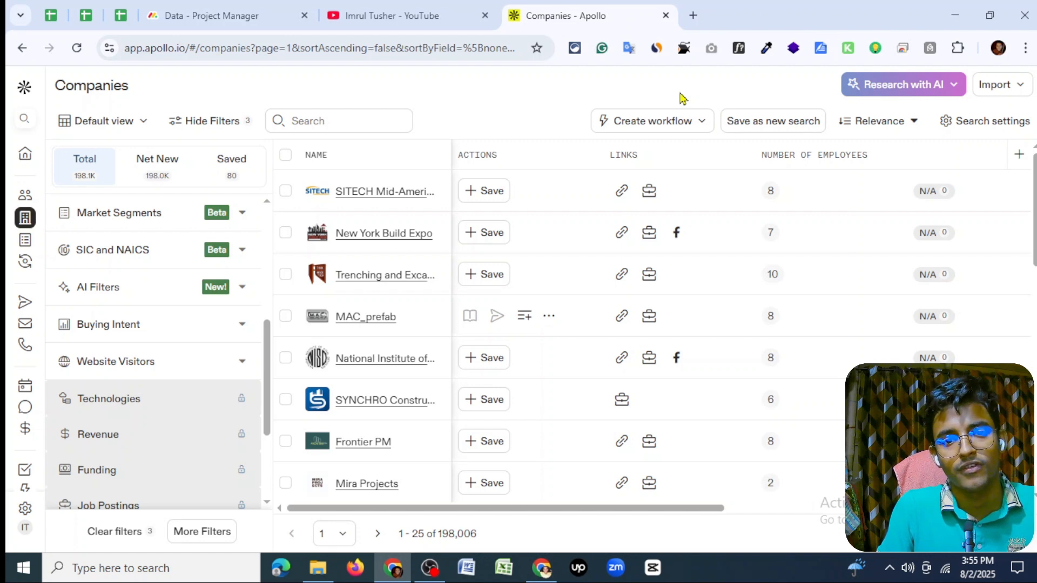
pyautogui.click(406, 16)
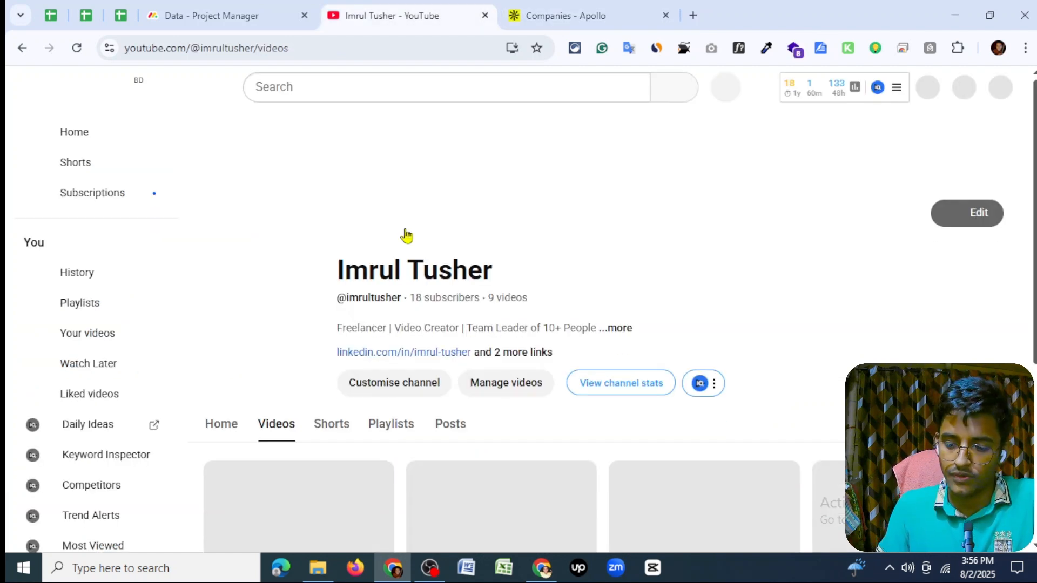